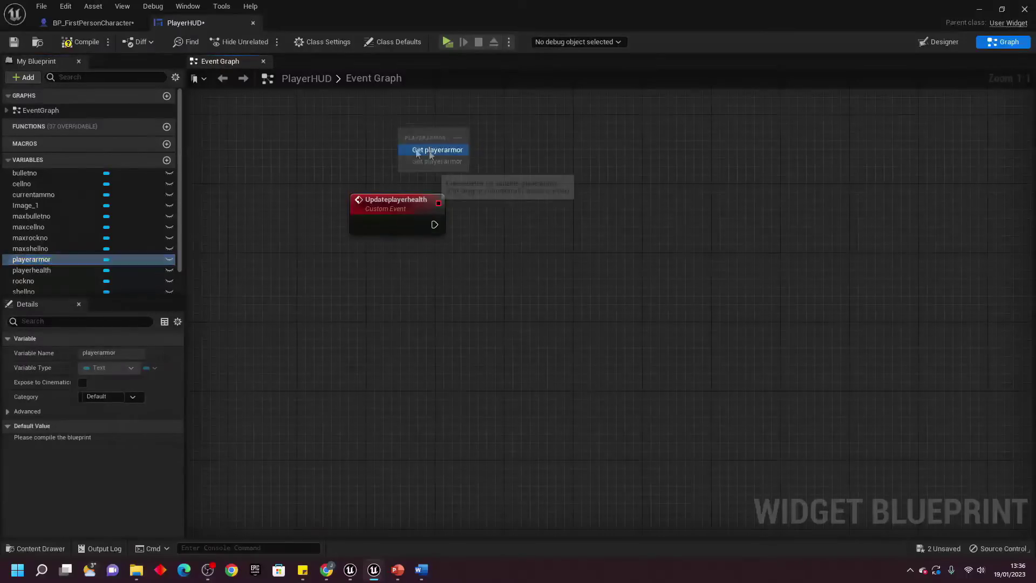
- Place a Get playerarmor node beside Updateplayerhealth and search 'set text' from its output pin
{"action": "left_click", "coordinate": [430, 149]}
{"action": "left_click_drag", "start_coordinate": [460, 132], "coordinate": [538, 218]}
{"action": "type", "text": "set text"}
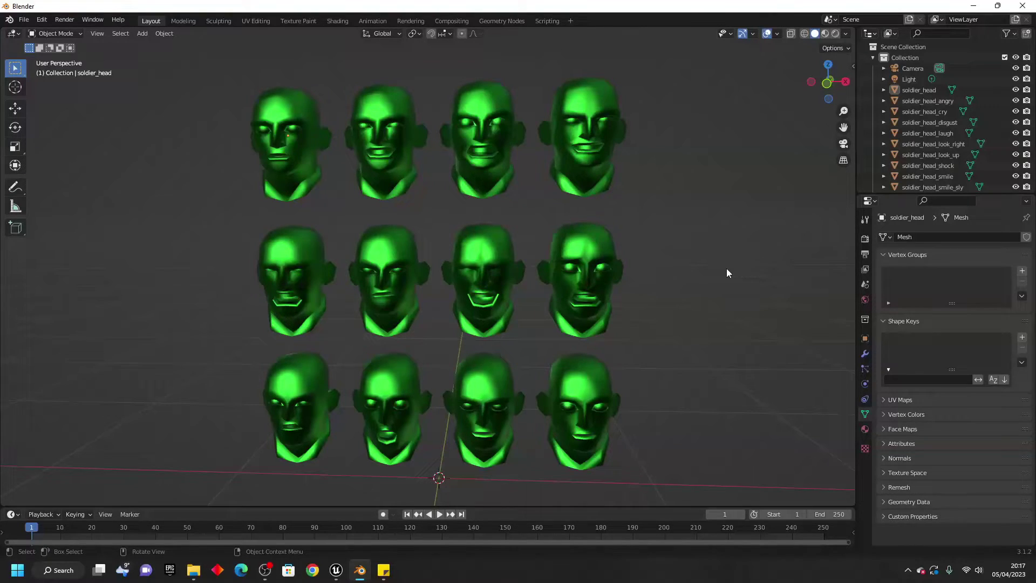
- Give soldier_head a Basis and a Key 1 shape key, clearing Key 1's name to rename it biglips
{"action": "left_click", "coordinate": [286, 168]}
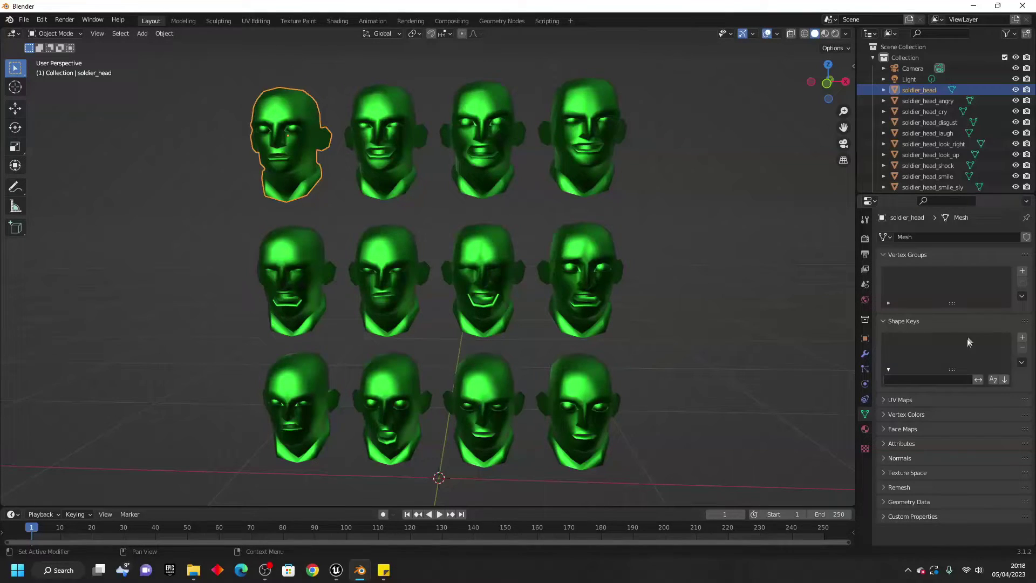
{"action": "left_click", "coordinate": [1021, 338]}
{"action": "left_click", "coordinate": [1023, 338]}
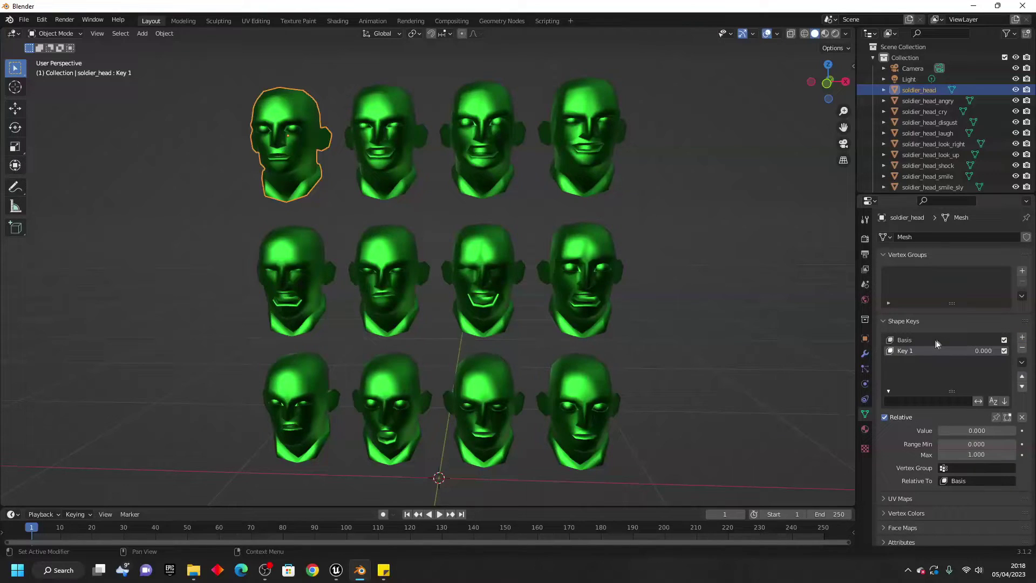
{"action": "double_click", "coordinate": [909, 352]}
{"action": "key", "text": "BackSpace"}
- In Edit Mode with face select, select four lip faces and scale them up
{"action": "left_click", "coordinate": [54, 34]}
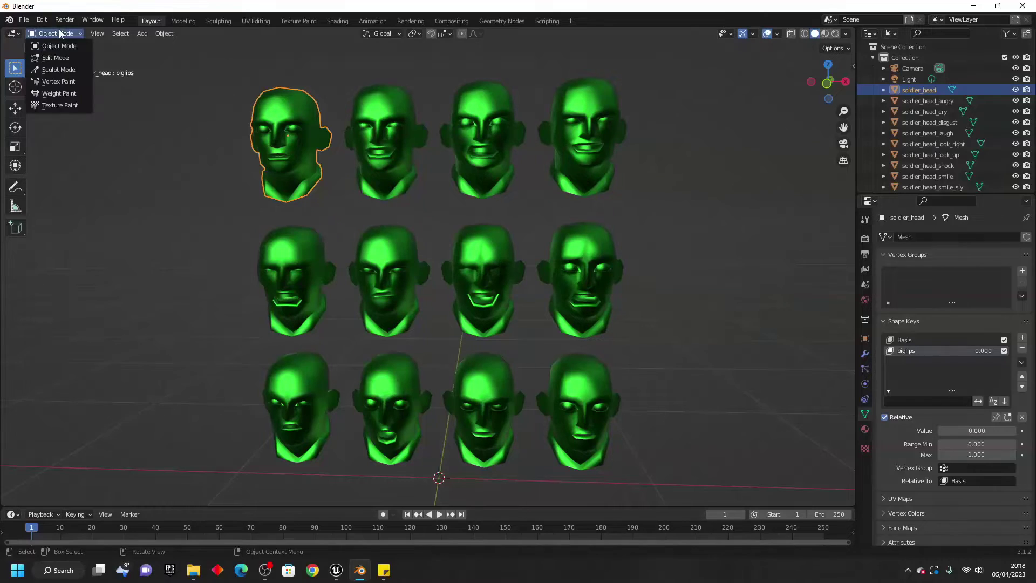
{"action": "left_click", "coordinate": [52, 59]}
{"action": "scroll", "coordinate": [249, 141], "scroll_direction": "up", "scroll_amount": 5}
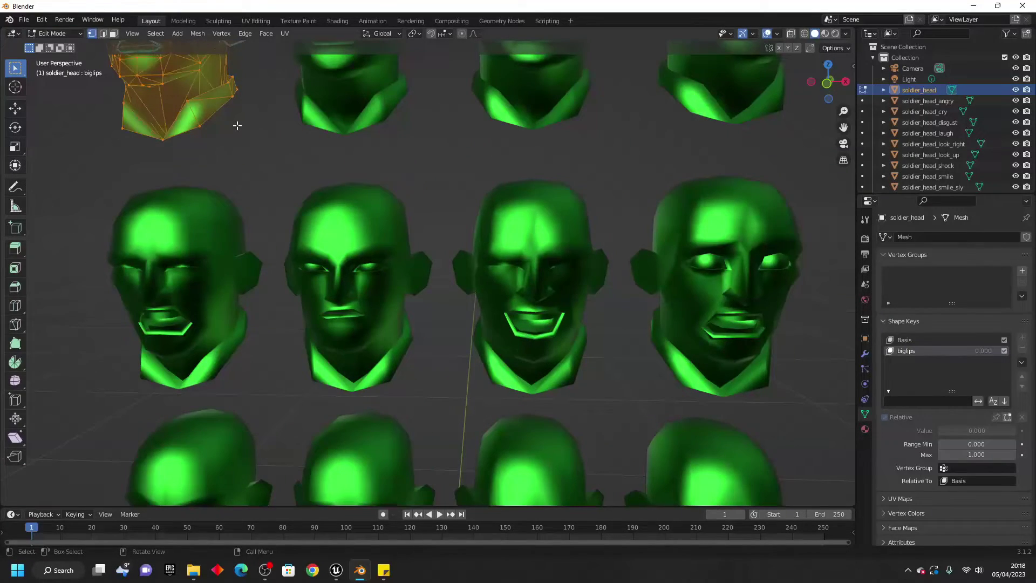
{"action": "scroll", "coordinate": [278, 171], "scroll_direction": "up", "scroll_amount": 6}
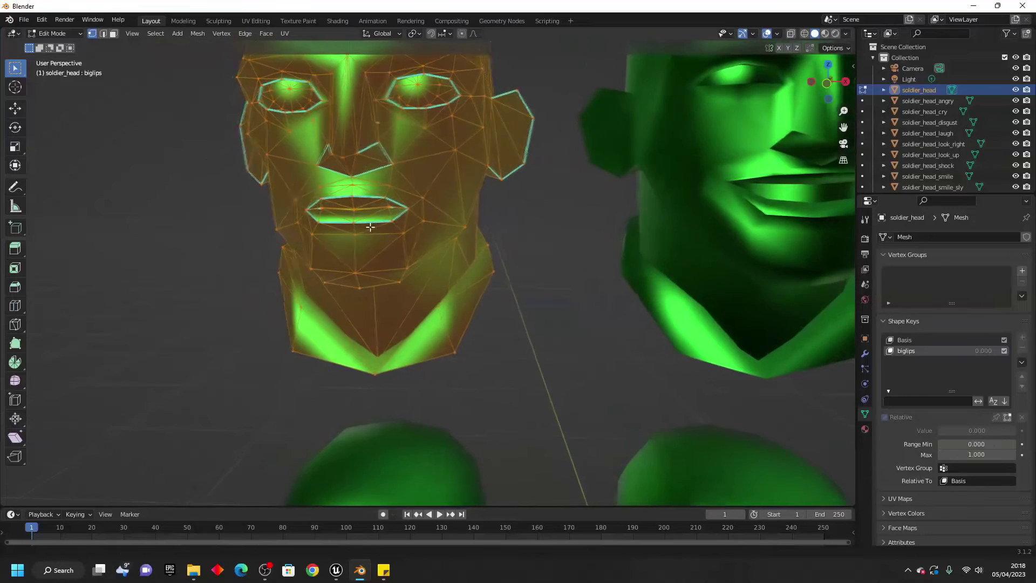
{"action": "scroll", "coordinate": [314, 194], "scroll_direction": "down", "scroll_amount": 5}
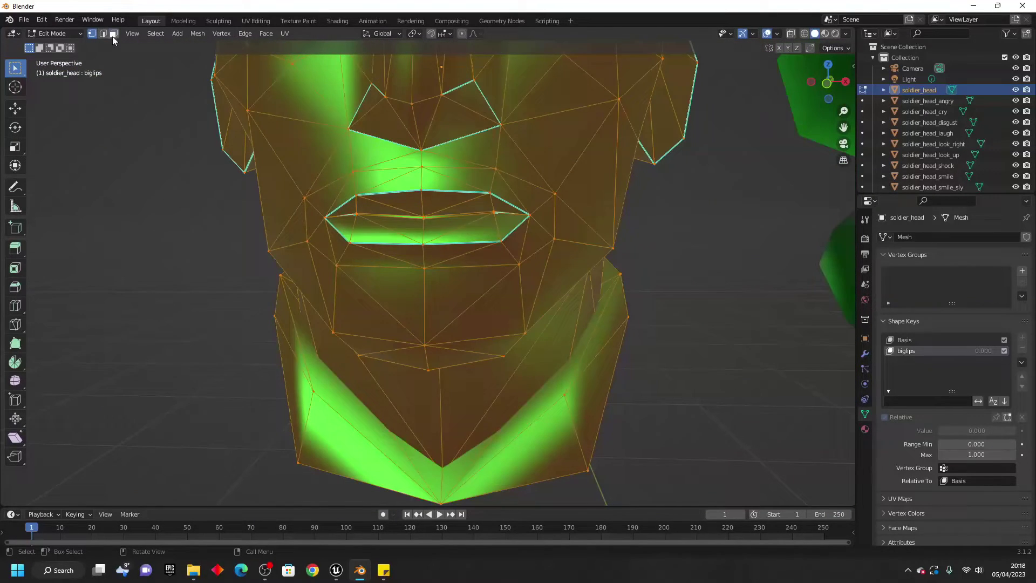
{"action": "left_click", "coordinate": [113, 34]}
{"action": "left_click", "coordinate": [395, 228]}
{"action": "left_click", "coordinate": [339, 223], "text": "shift"}
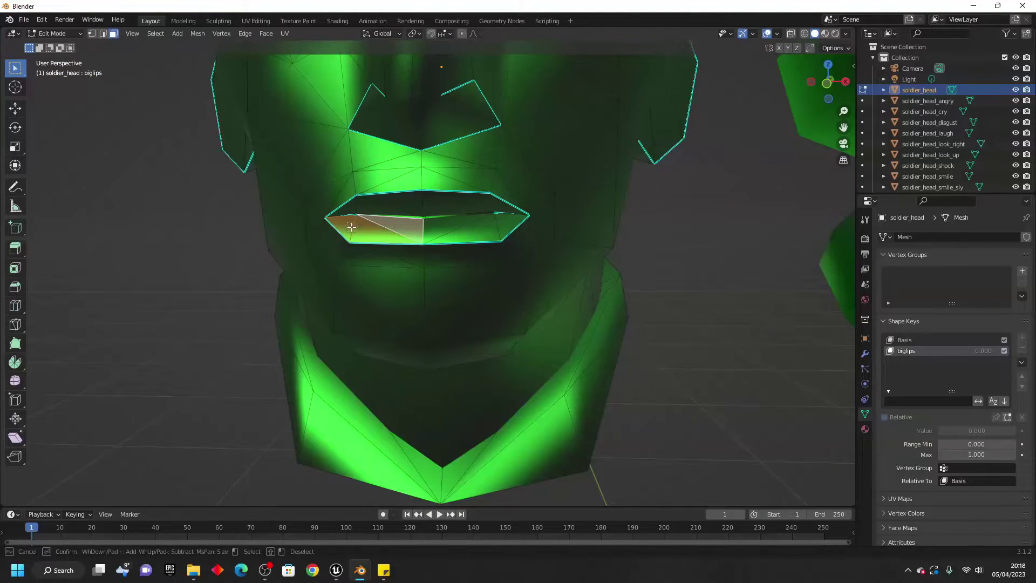
{"action": "left_click", "coordinate": [458, 231], "text": "shift"}
{"action": "left_click", "coordinate": [511, 222], "text": "shift"}
{"action": "key", "text": "s"}
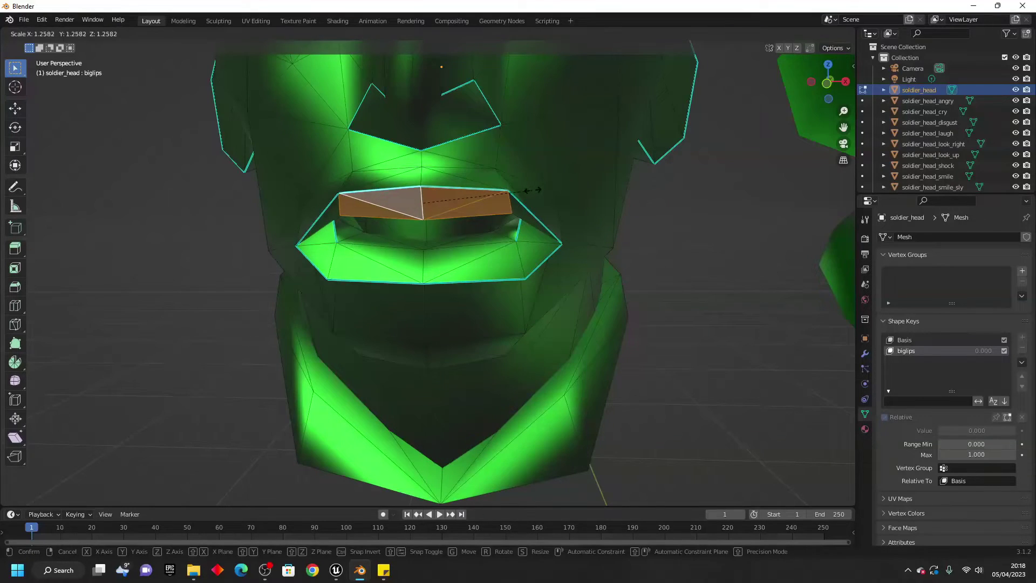
{"action": "left_click", "coordinate": [528, 190]}
- Return to Object Mode and test the biglips value slider, leaving it at 0
{"action": "scroll", "coordinate": [527, 192], "scroll_direction": "down", "scroll_amount": 4}
{"action": "scroll", "coordinate": [464, 261], "scroll_direction": "up", "scroll_amount": 2}
{"action": "scroll", "coordinate": [451, 263], "scroll_direction": "up", "scroll_amount": 4}
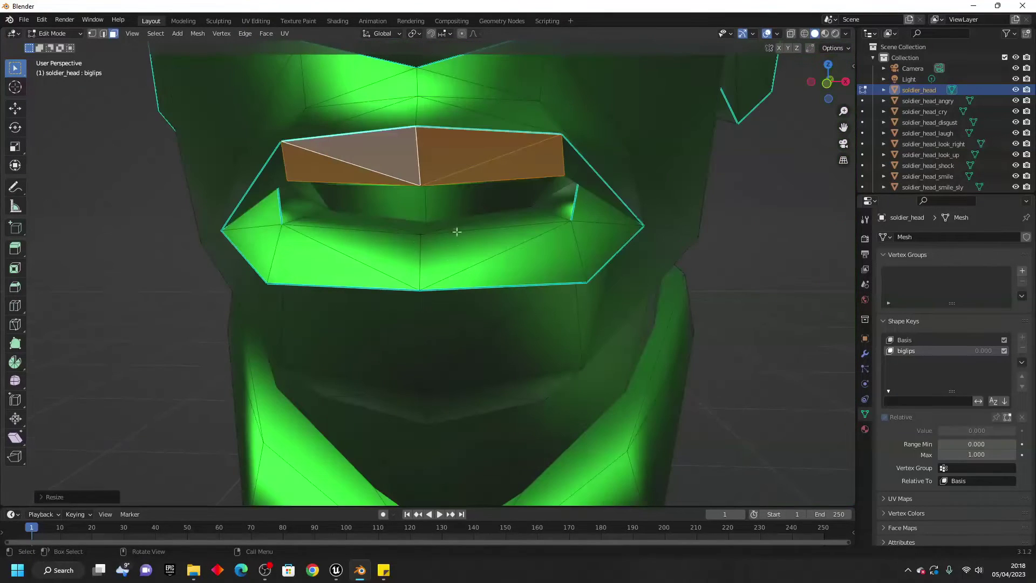
{"action": "left_click", "coordinate": [76, 34]}
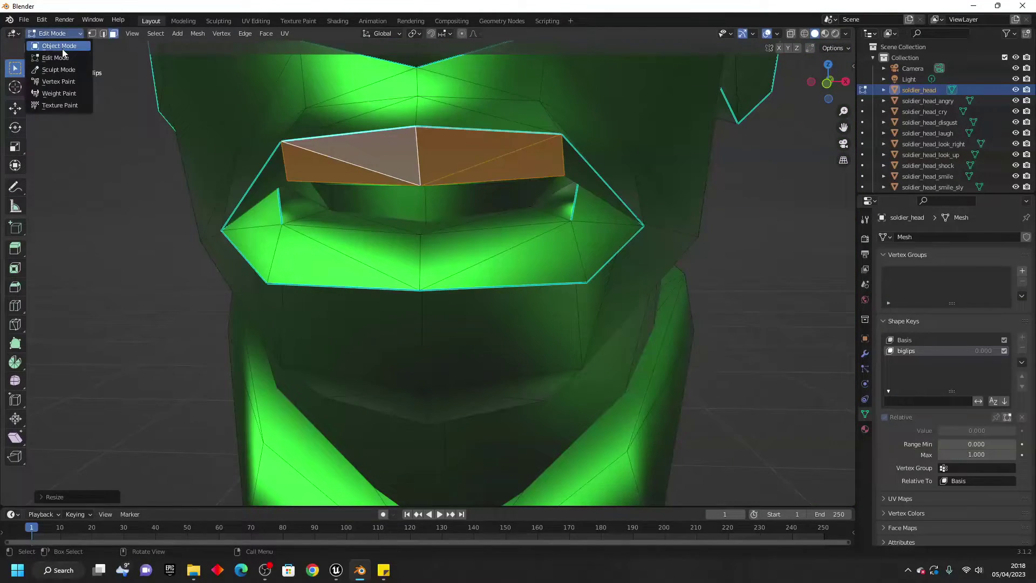
{"action": "left_click", "coordinate": [54, 43]}
{"action": "scroll", "coordinate": [428, 199], "scroll_direction": "down", "scroll_amount": 2}
{"action": "scroll", "coordinate": [427, 199], "scroll_direction": "down", "scroll_amount": 2}
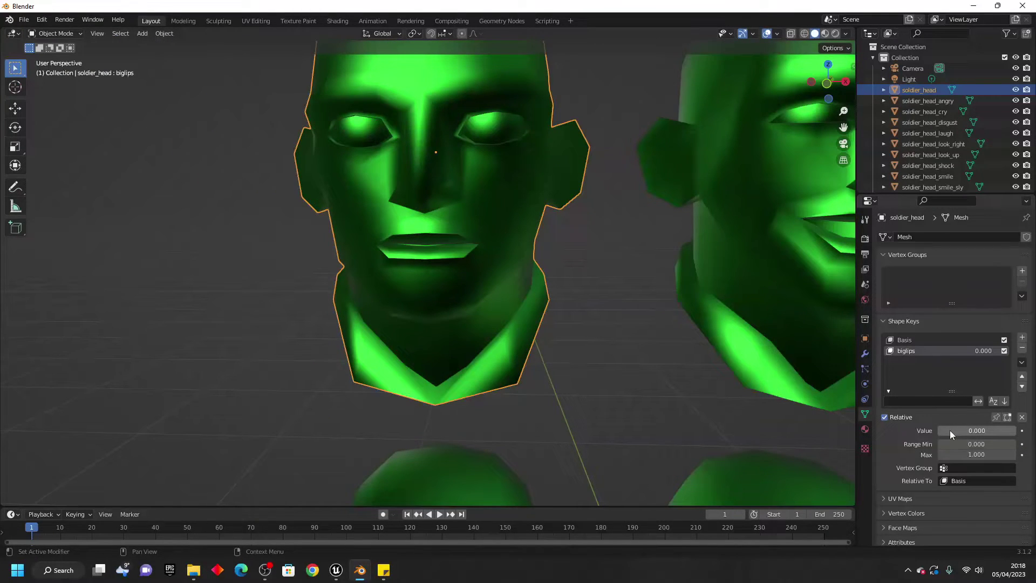
{"action": "mouse_move", "coordinate": [945, 430]}
{"action": "left_mouse_down"}
{"action": "mouse_move", "coordinate": [1015, 429]}
{"action": "mouse_move", "coordinate": [939, 431]}
{"action": "left_mouse_up"}
- Select the shock, terror, angry and smile heads, then soldier_head last, and Join as Shapes
{"action": "scroll", "coordinate": [603, 351], "scroll_direction": "down", "scroll_amount": 6}
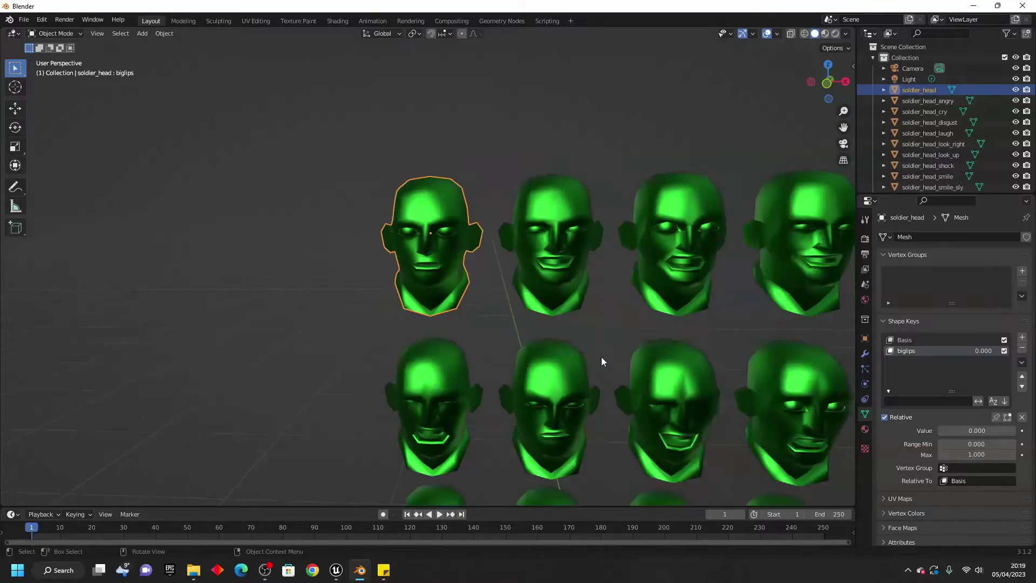
{"action": "scroll", "coordinate": [540, 319], "scroll_direction": "down", "scroll_amount": 3}
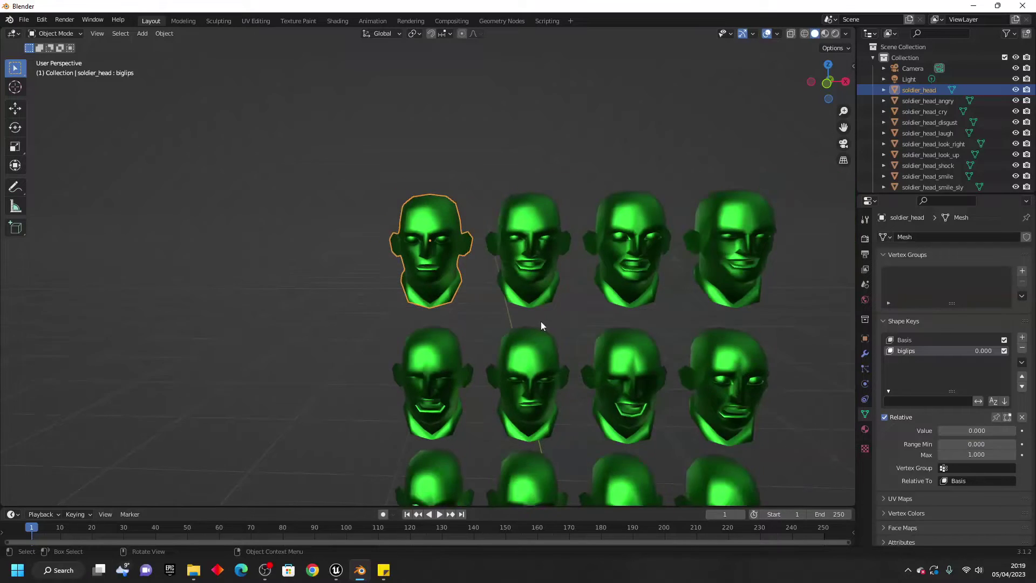
{"action": "middle_click_drag", "start_coordinate": [704, 323], "coordinate": [659, 250], "text": "shift"}
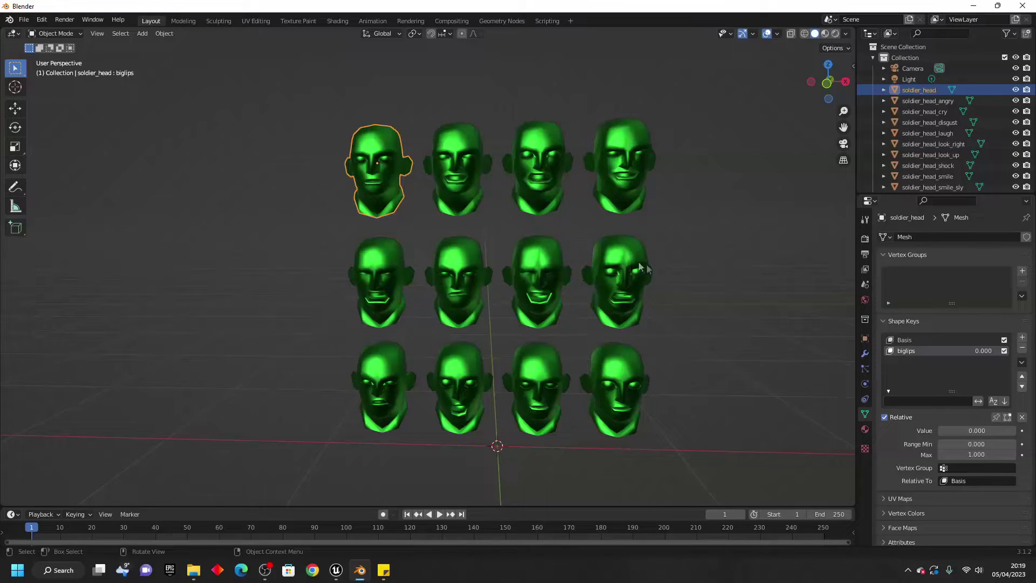
{"action": "left_click", "coordinate": [469, 380]}
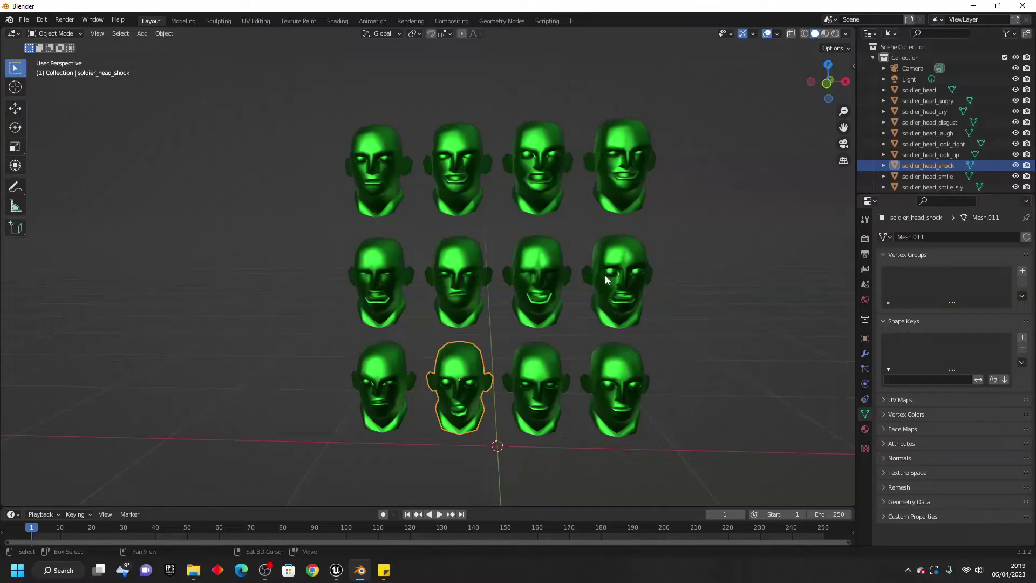
{"action": "left_click", "coordinate": [615, 250], "text": "shift"}
{"action": "left_click", "coordinate": [529, 174], "text": "shift"}
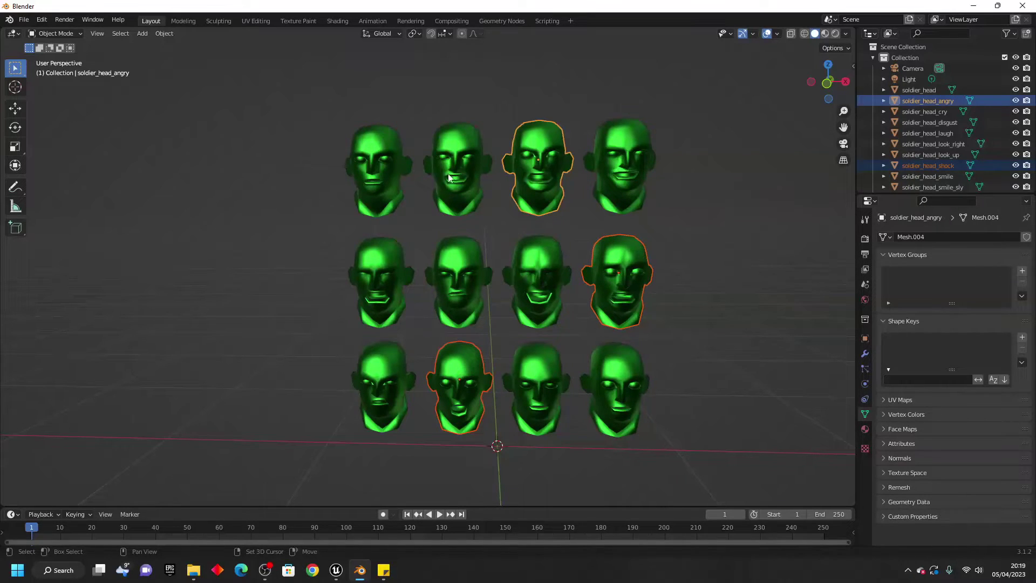
{"action": "left_click", "coordinate": [462, 170], "text": "shift"}
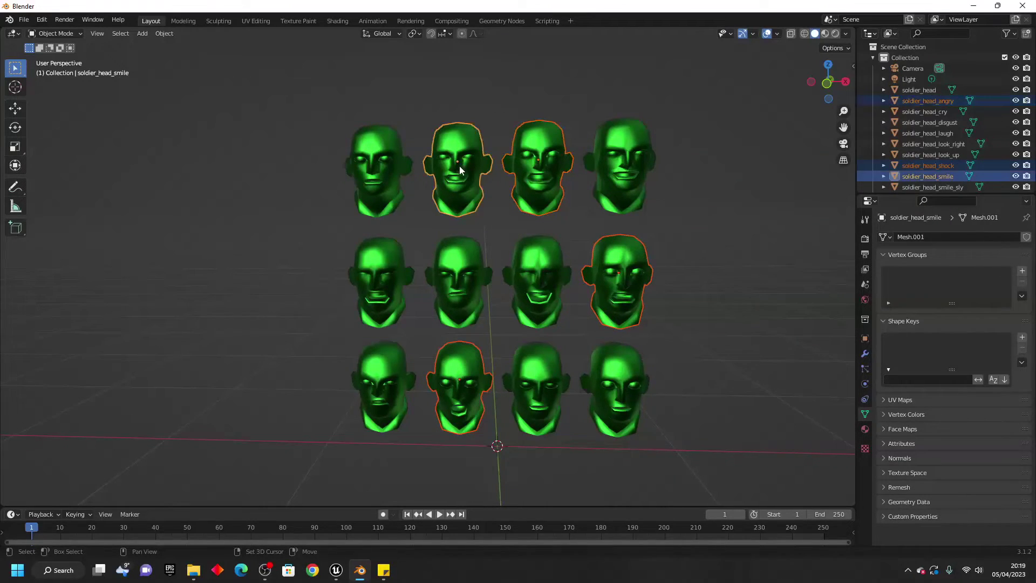
{"action": "left_click", "coordinate": [378, 150], "text": "shift"}
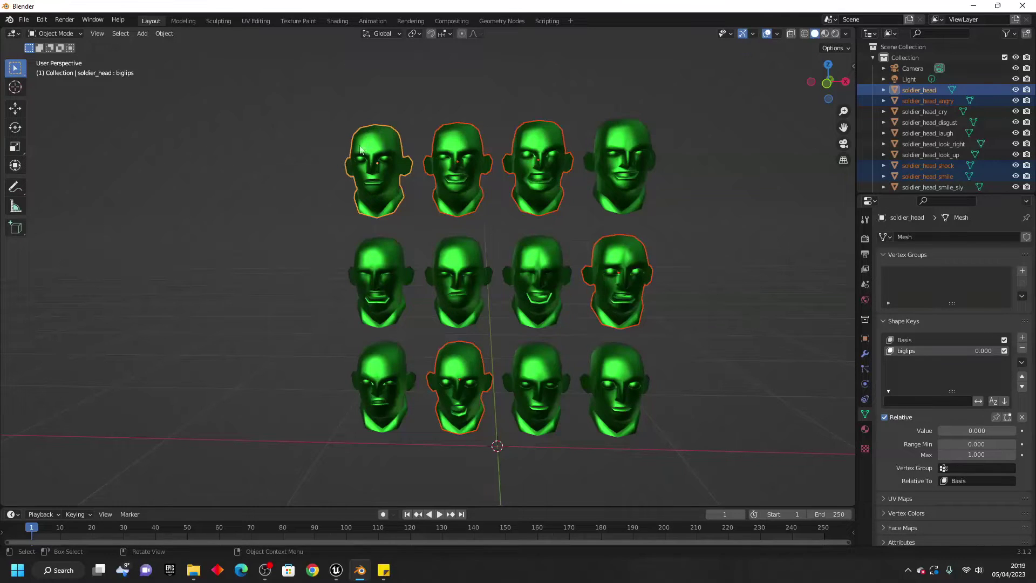
{"action": "left_click", "coordinate": [1021, 363]}
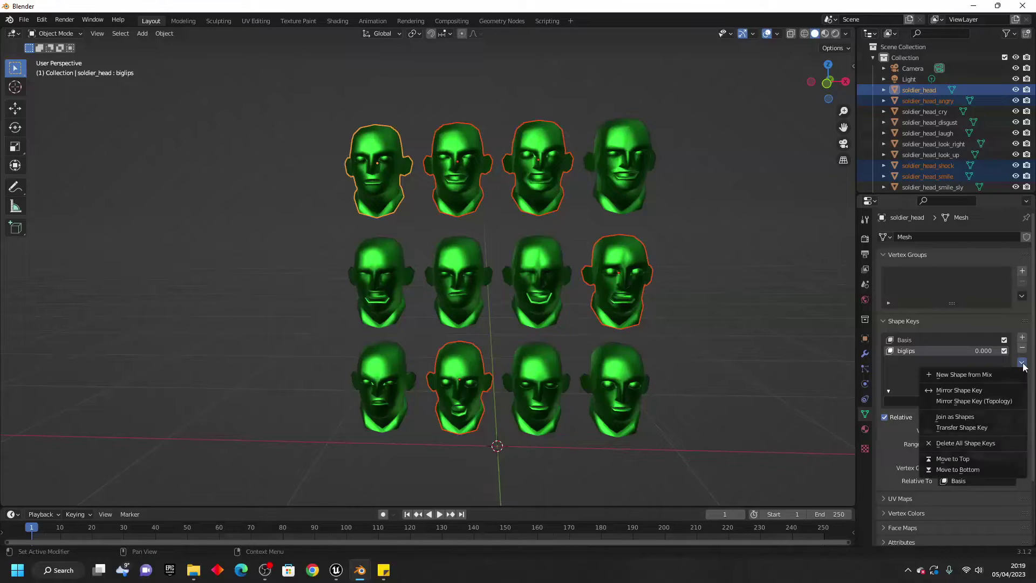
{"action": "left_click", "coordinate": [989, 416]}
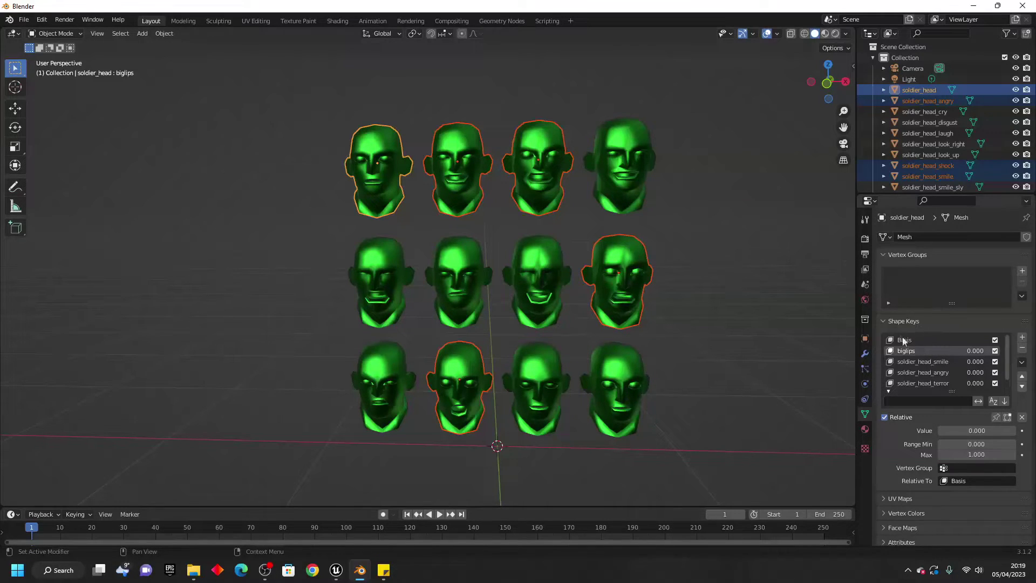
- Push soldier_head_smile to full strength, then set its value back to 0
{"action": "left_click", "coordinate": [927, 360]}
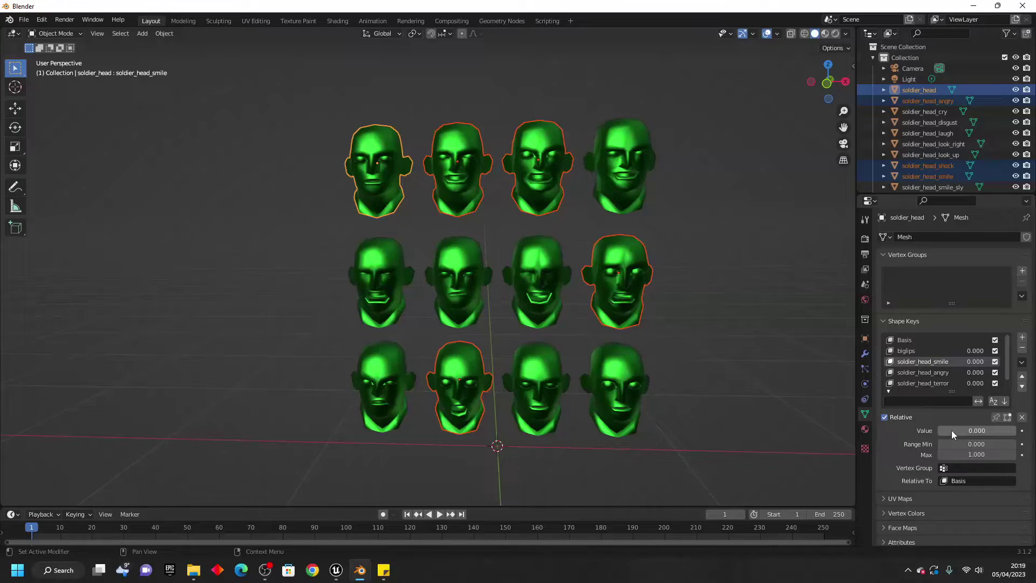
{"action": "left_click_drag", "start_coordinate": [950, 430], "coordinate": [1015, 430]}
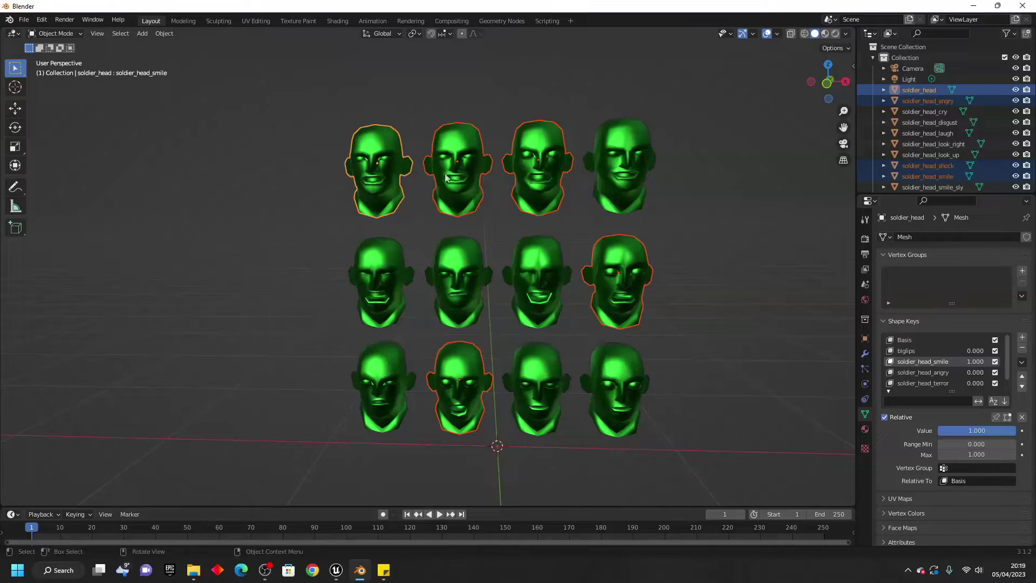
{"action": "left_click", "coordinate": [957, 429]}
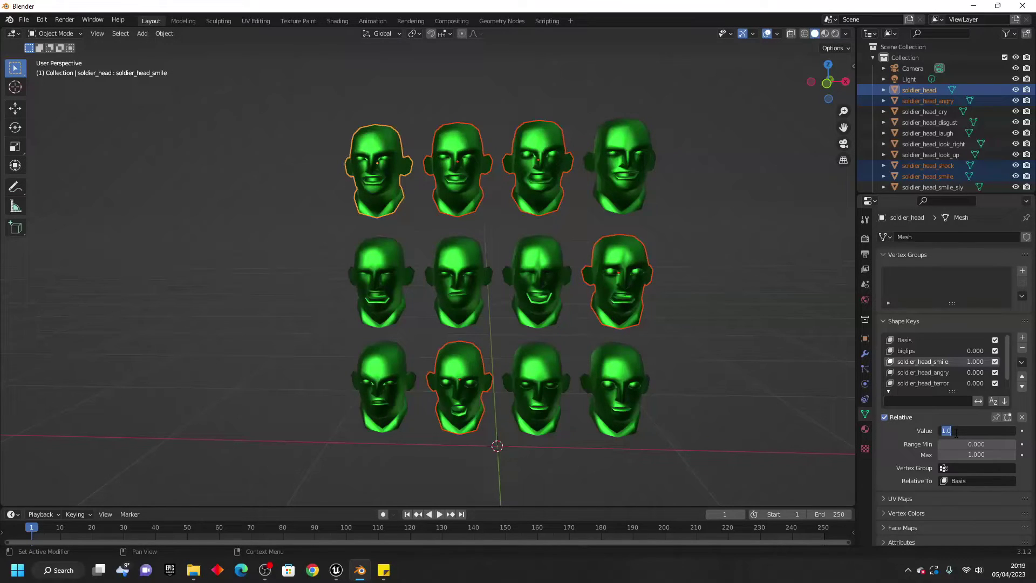
{"action": "type", "text": "0"}
{"action": "key", "text": "Return"}
- Raise soldier_head_shock to 0.898 to preview the shocked expression
{"action": "scroll", "coordinate": [935, 372], "scroll_direction": "down", "scroll_amount": 1}
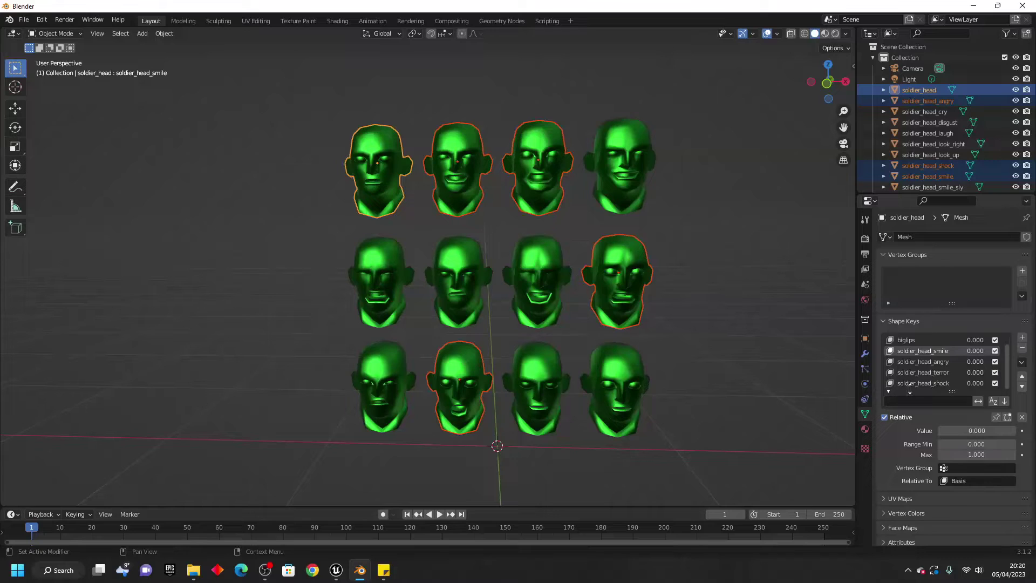
{"action": "left_click", "coordinate": [914, 384]}
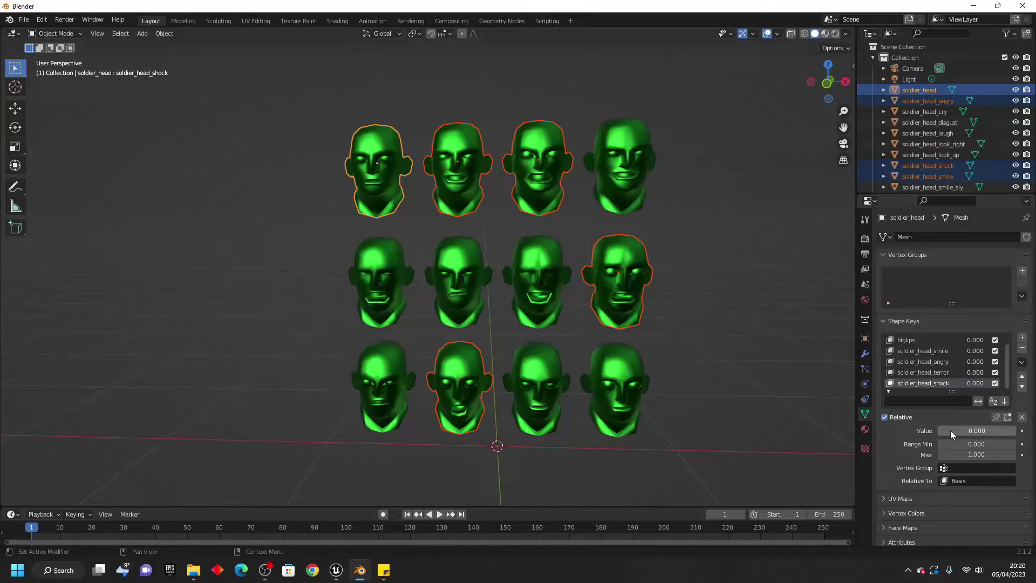
{"action": "left_click_drag", "start_coordinate": [948, 429], "coordinate": [1008, 429]}
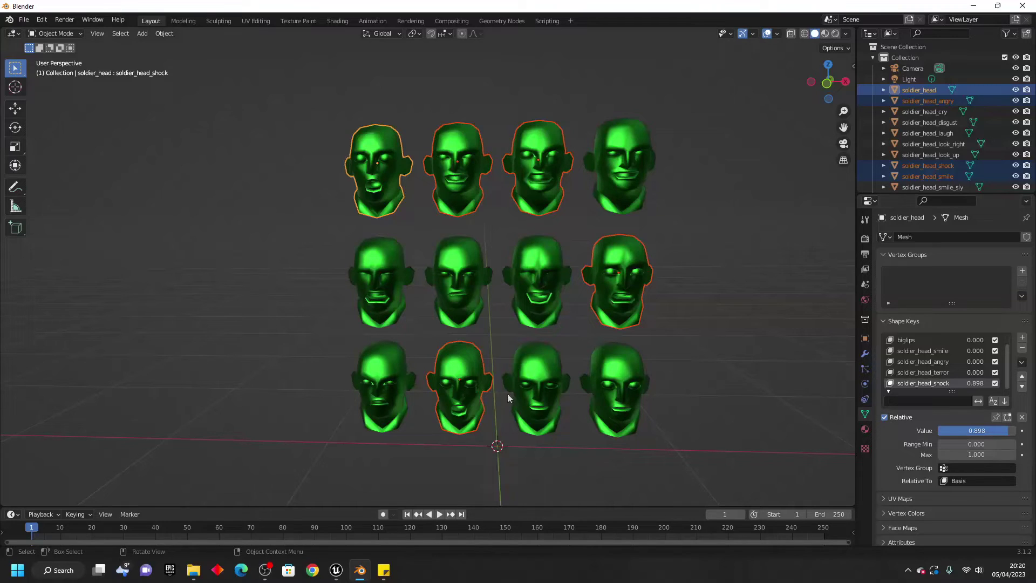
- Box-select and delete all the expression heads except soldier_head
{"action": "left_click", "coordinate": [490, 165]}
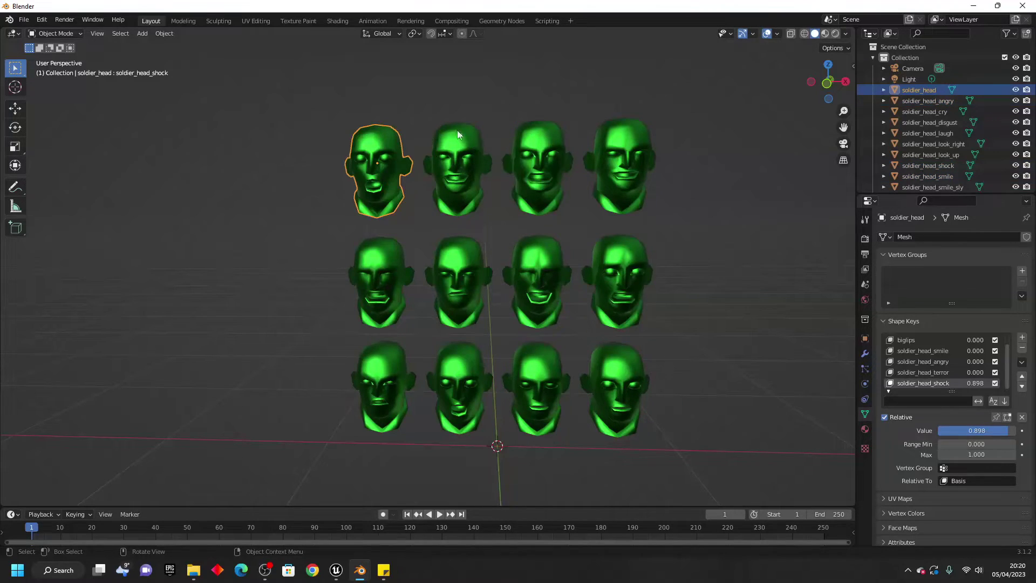
{"action": "left_click", "coordinate": [457, 134]}
{"action": "left_click_drag", "start_coordinate": [446, 101], "coordinate": [713, 445]}
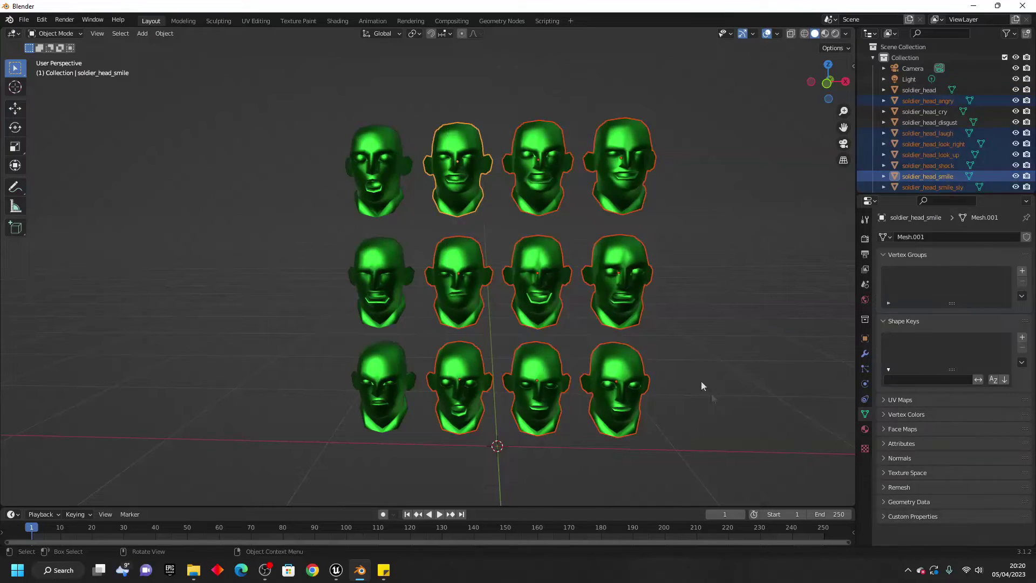
{"action": "key", "text": "Delete"}
{"action": "left_click_drag", "start_coordinate": [316, 241], "coordinate": [534, 431]}
{"action": "key", "text": "Delete"}
- Keep soldier_head at the world origin
{"action": "left_click", "coordinate": [371, 199]}
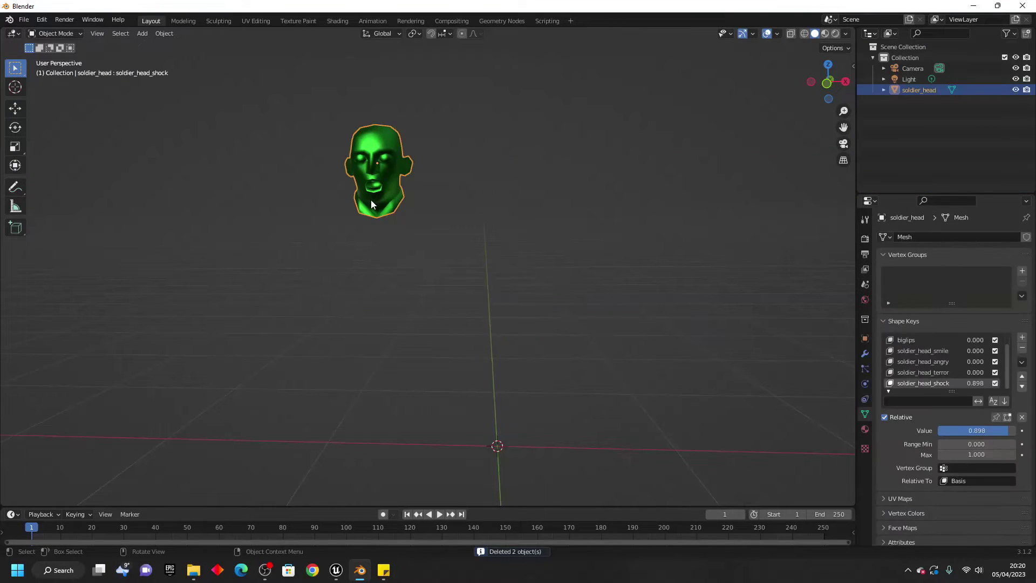
{"action": "key", "text": "g"}
{"action": "key", "text": "ctrl+z"}
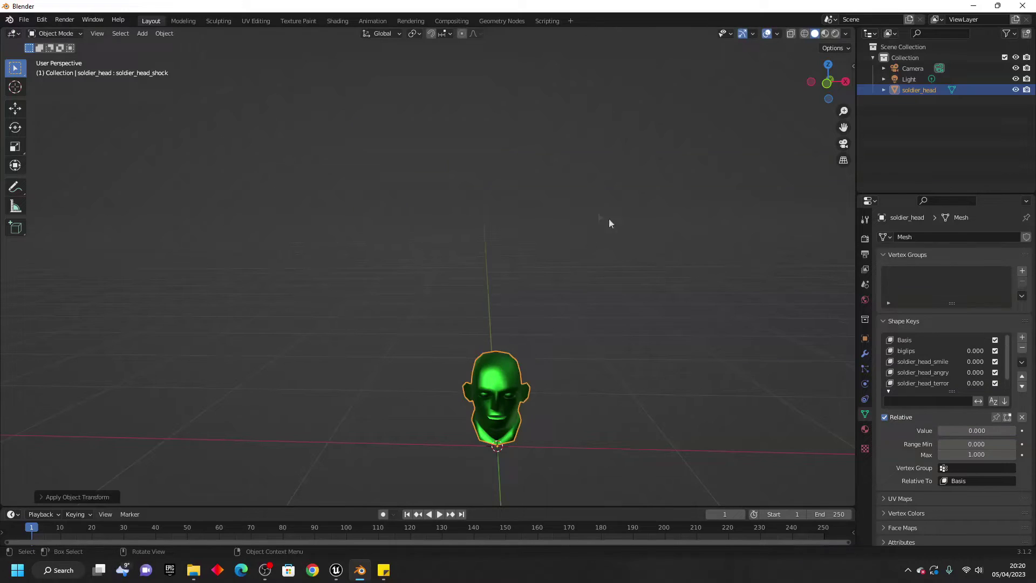
- Export soldier_head as face.fbx
{"action": "left_click", "coordinate": [25, 21]}
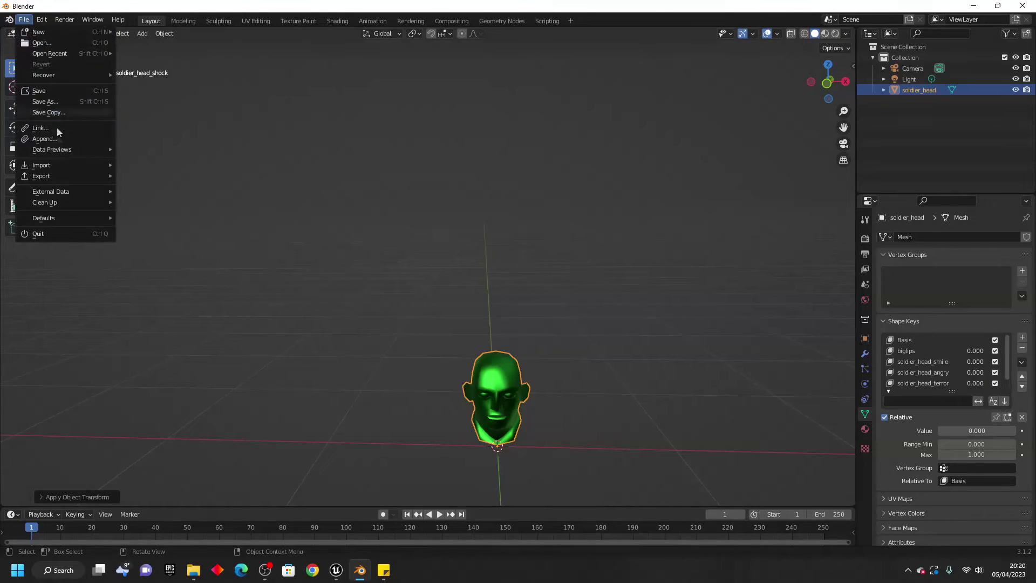
{"action": "mouse_move", "coordinate": [65, 178]}
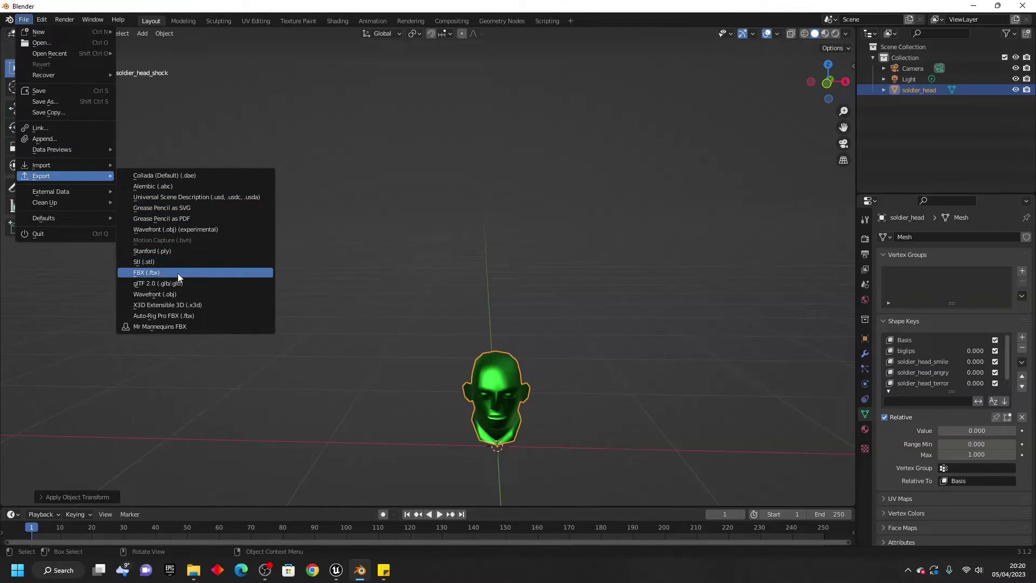
{"action": "left_click", "coordinate": [162, 272]}
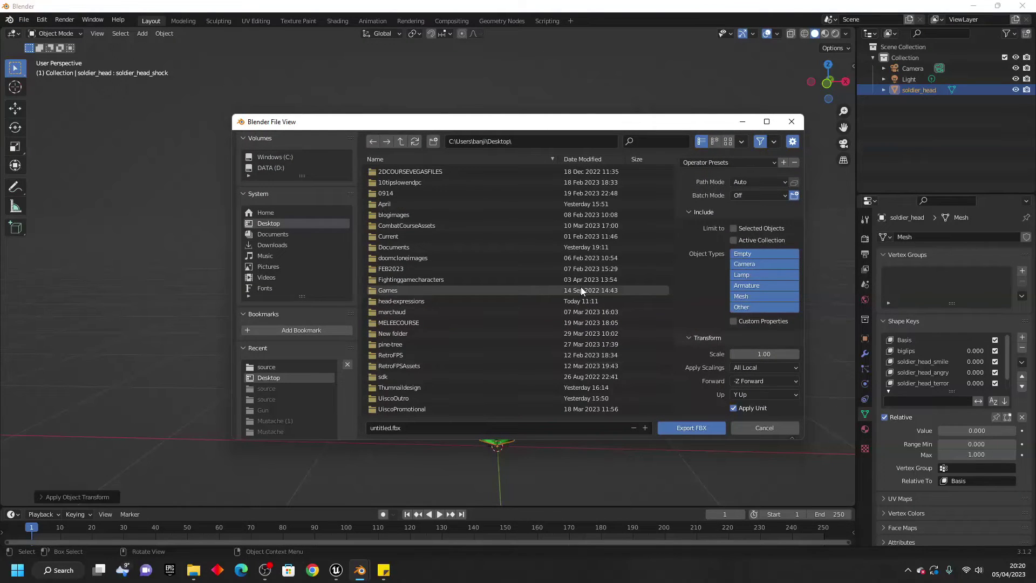
{"action": "left_click", "coordinate": [427, 432]}
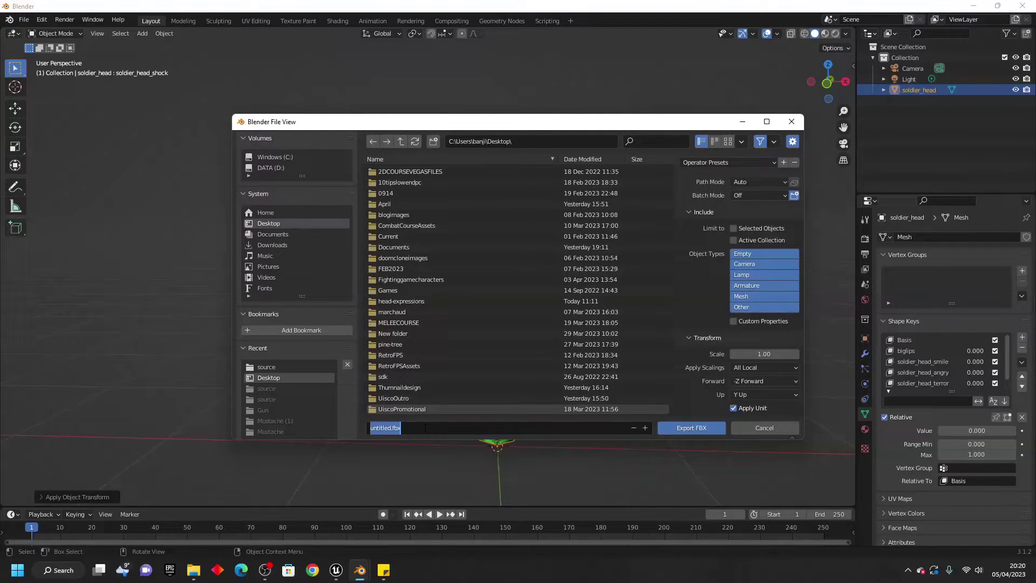
{"action": "type", "text": "face"}
{"action": "left_click", "coordinate": [667, 426]}
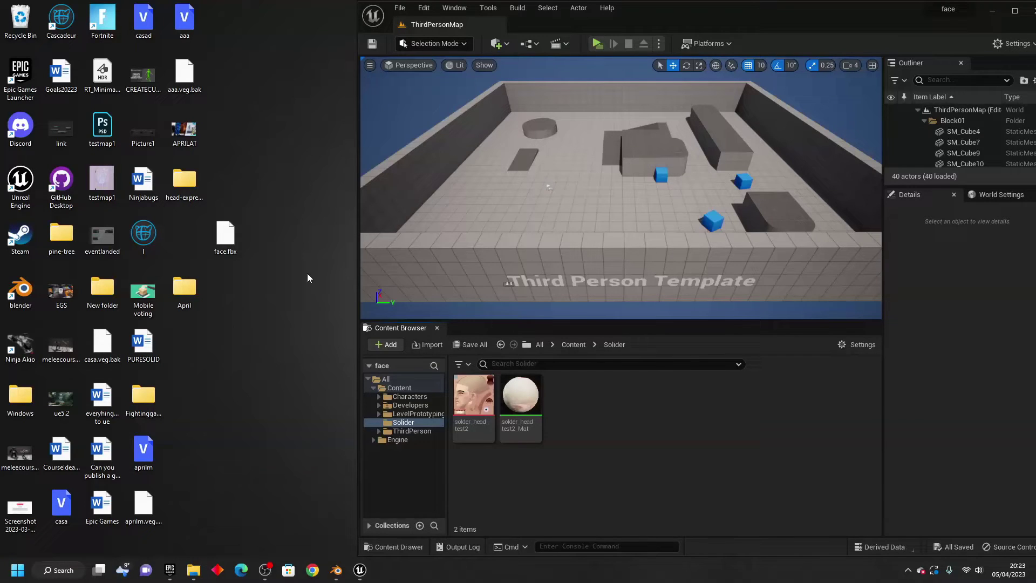
- Drag face.fbx into Solider with Skeletal Mesh, Import Morph Targets and Import Meshes in Bone Hierarchy enabled
{"action": "left_click_drag", "start_coordinate": [232, 237], "coordinate": [693, 481]}
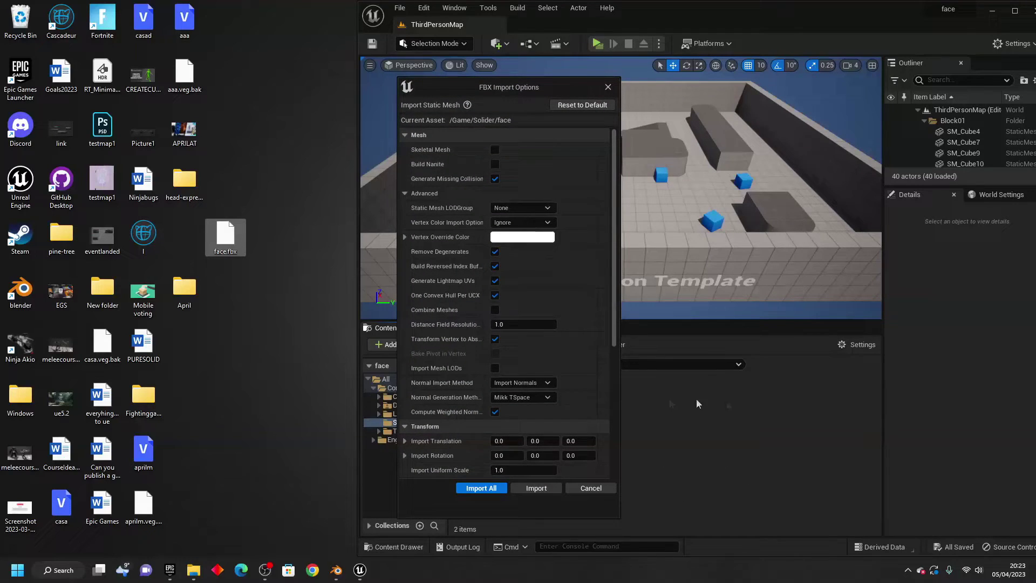
{"action": "left_click", "coordinate": [495, 150]}
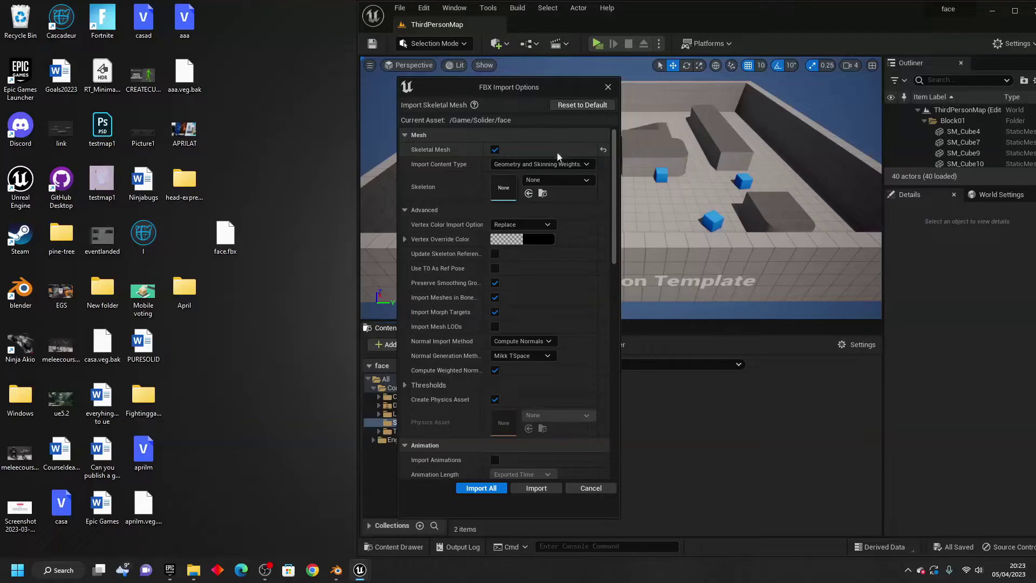
{"action": "left_click", "coordinate": [404, 210]}
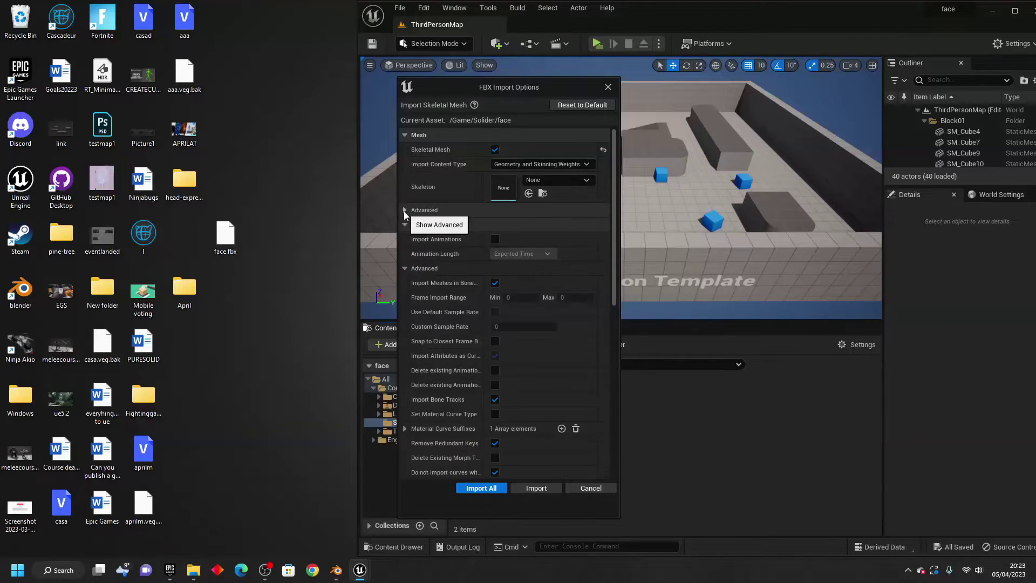
{"action": "left_click", "coordinate": [405, 210]}
{"action": "left_click", "coordinate": [497, 312]}
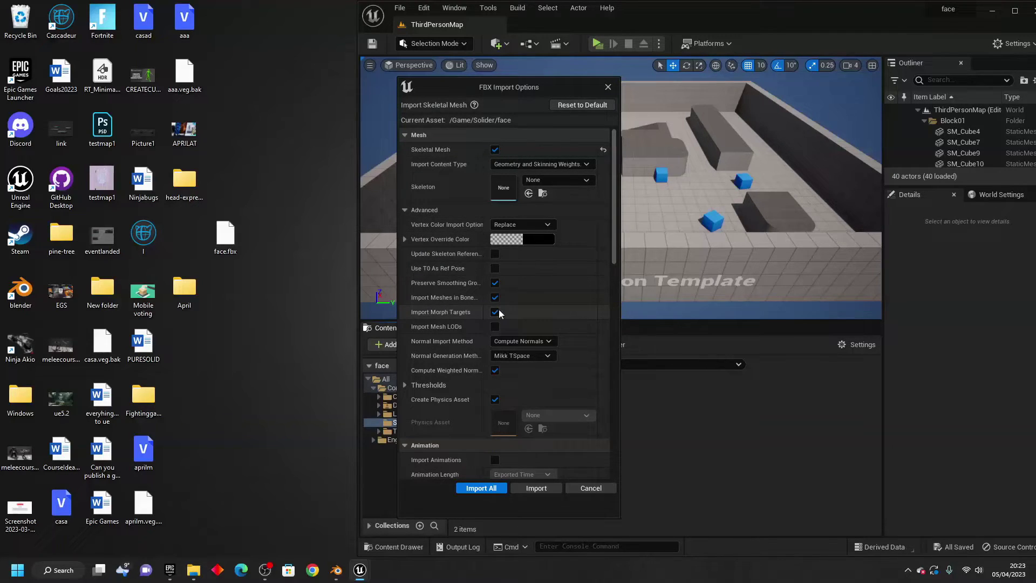
{"action": "left_click", "coordinate": [490, 313]}
{"action": "left_click", "coordinate": [492, 313]}
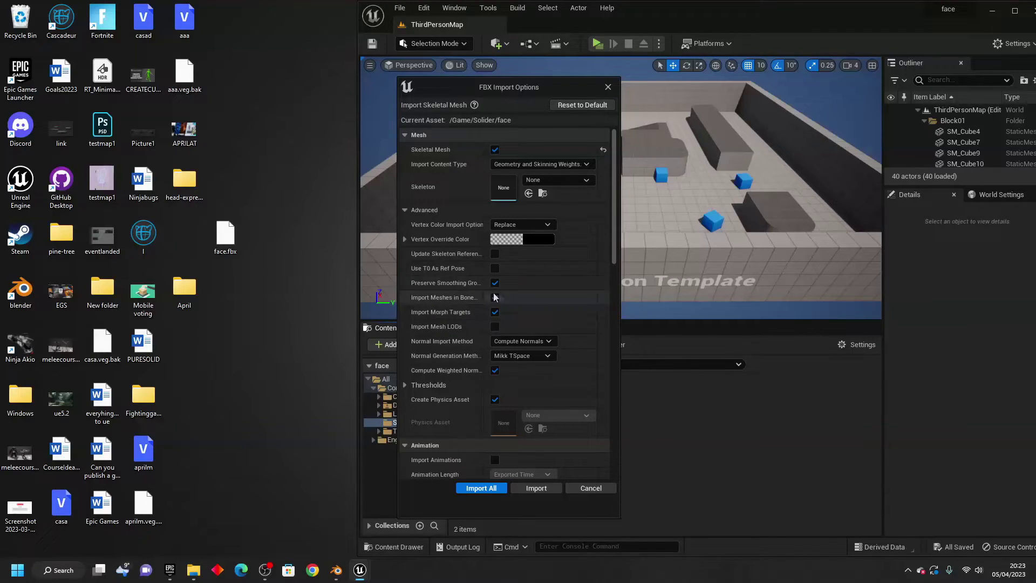
{"action": "left_click", "coordinate": [494, 297]}
- Import face and open it, previewing soldier_head_shock at 1.0 and -1.0 and other expressions
{"action": "left_click", "coordinate": [539, 488]}
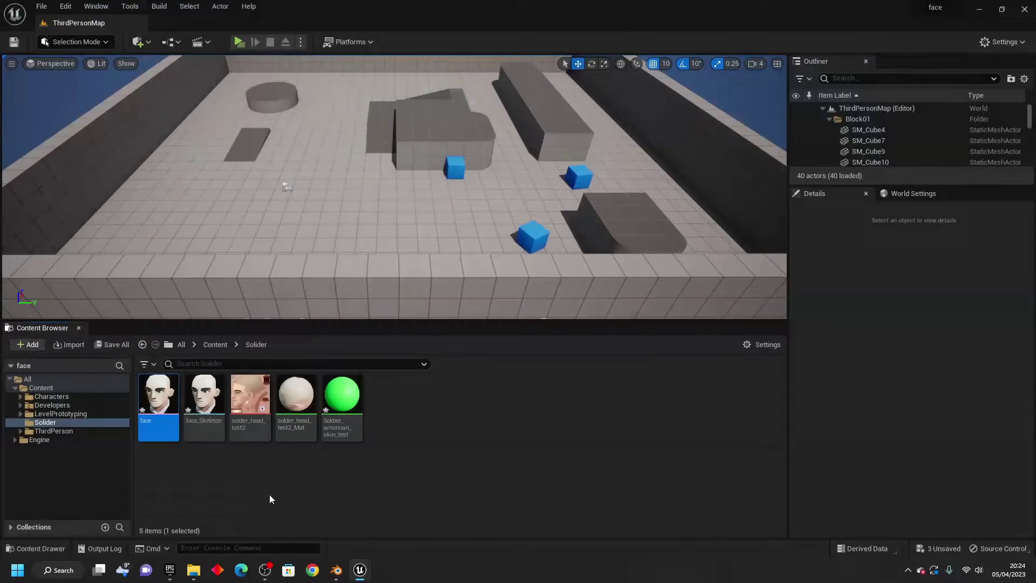
{"action": "left_click", "coordinate": [269, 494]}
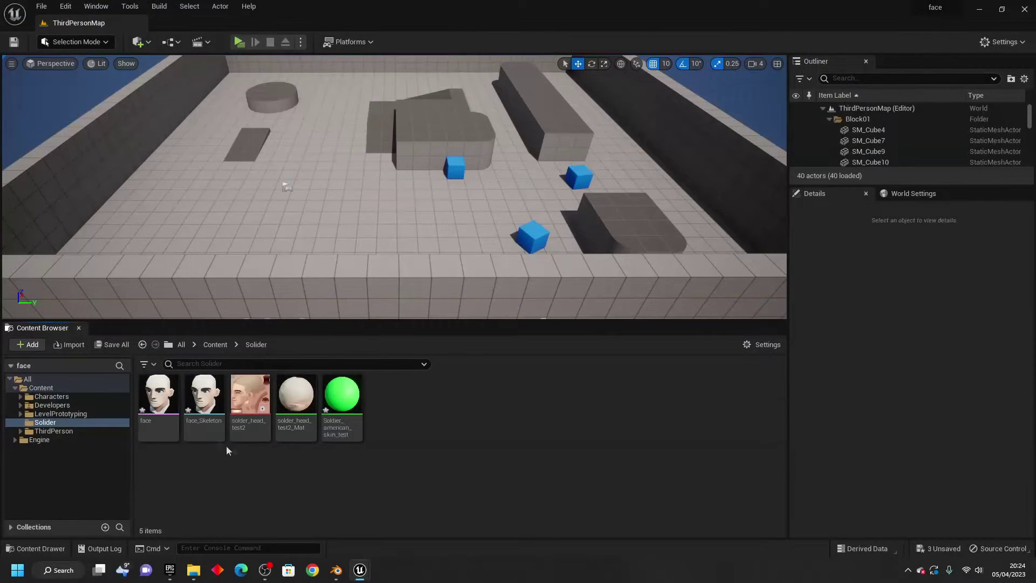
{"action": "double_click", "coordinate": [158, 397]}
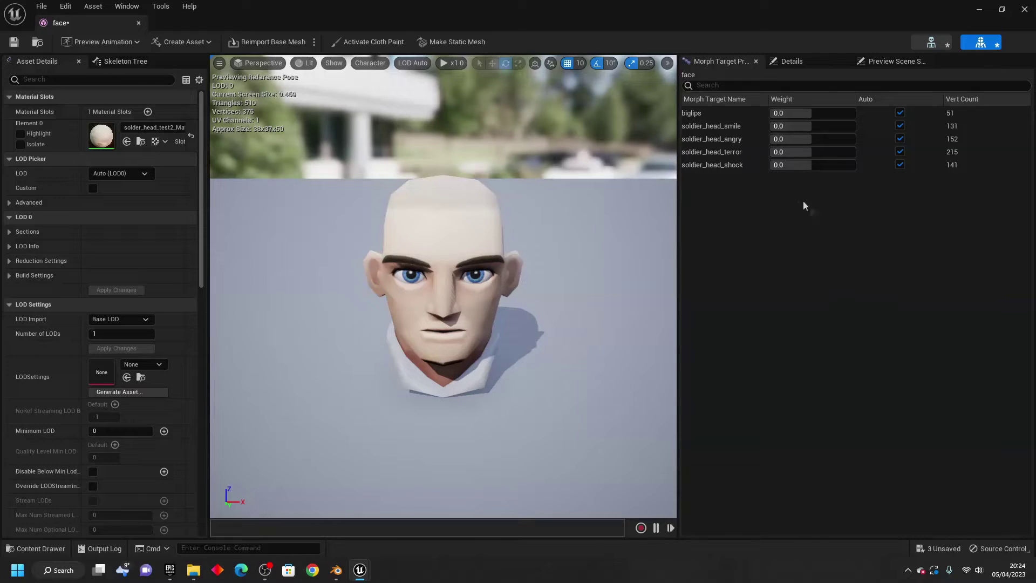
{"action": "left_click_drag", "start_coordinate": [784, 165], "coordinate": [855, 166]}
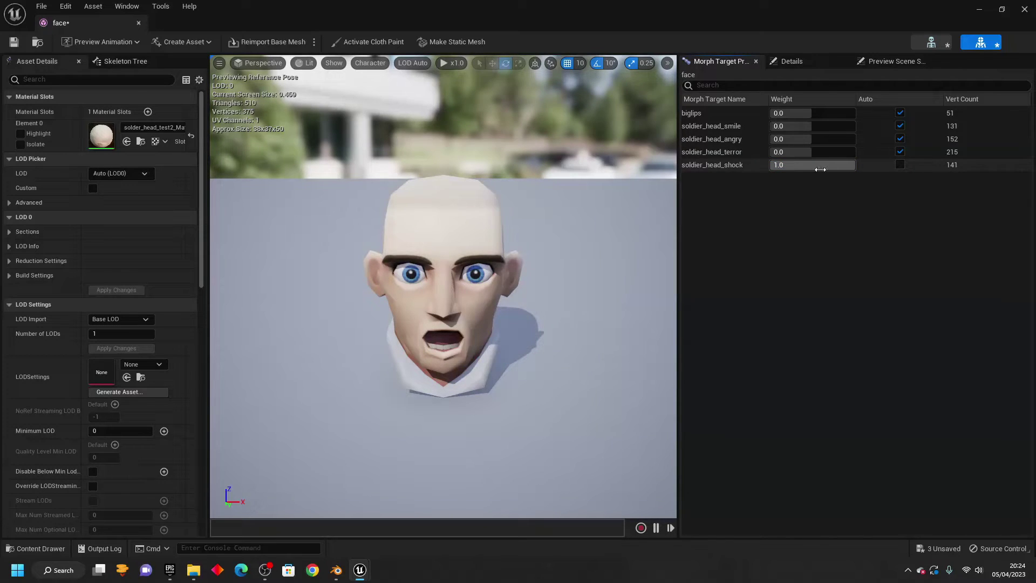
{"action": "left_click_drag", "start_coordinate": [838, 165], "coordinate": [771, 166]}
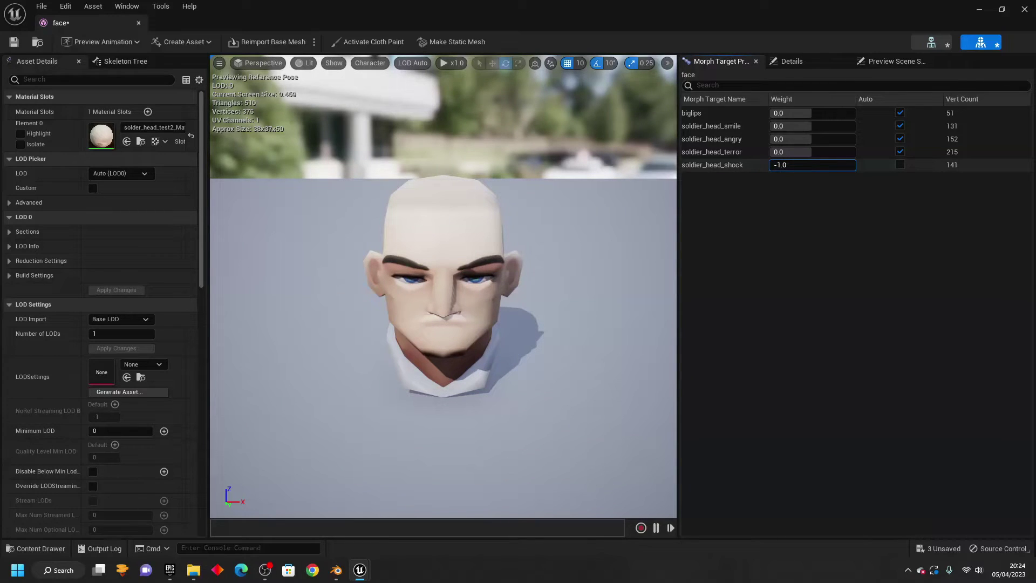
{"action": "left_click", "coordinate": [799, 166]}
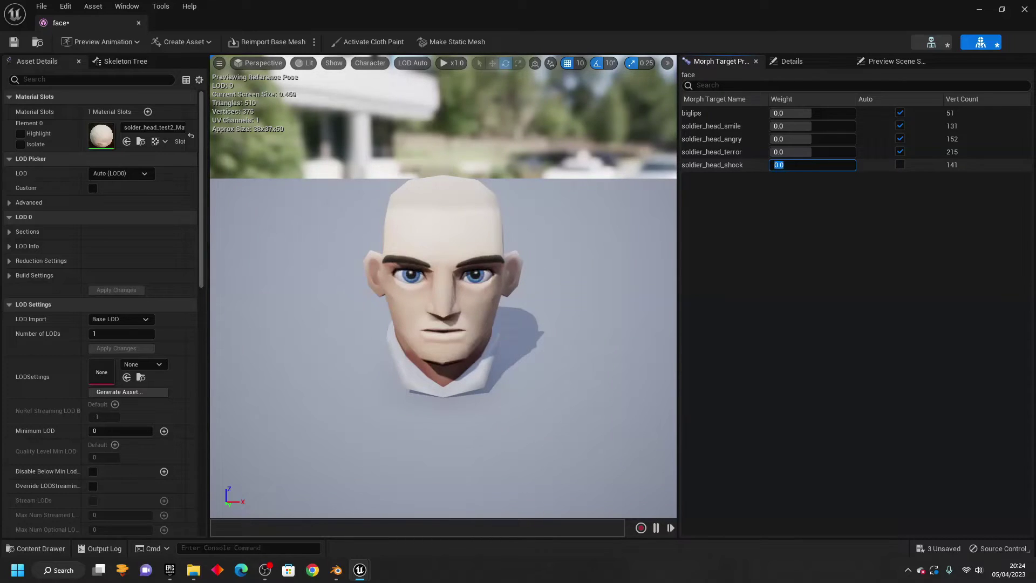
{"action": "mouse_move", "coordinate": [797, 151]}
{"action": "left_mouse_down"}
{"action": "mouse_move", "coordinate": [841, 152]}
{"action": "mouse_move", "coordinate": [774, 151]}
{"action": "mouse_move", "coordinate": [768, 140]}
{"action": "mouse_move", "coordinate": [813, 139]}
{"action": "mouse_move", "coordinate": [836, 165]}
{"action": "mouse_move", "coordinate": [793, 165]}
{"action": "left_mouse_up"}
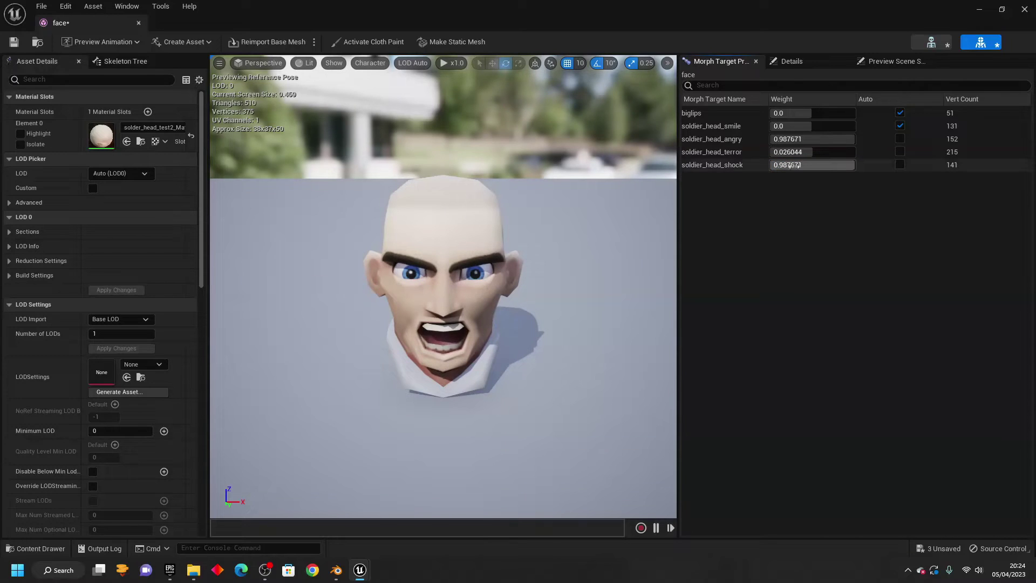
- Reset the shock, angry and other morph target weights to 0
{"action": "left_click", "coordinate": [807, 169]}
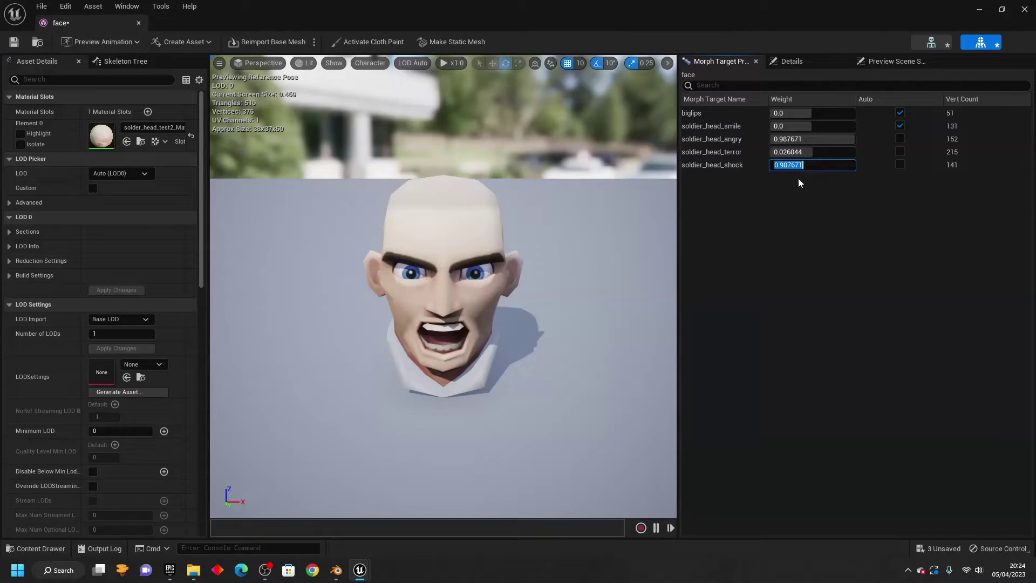
{"action": "key", "text": "shift+Tab"}
{"action": "type", "text": "0"}
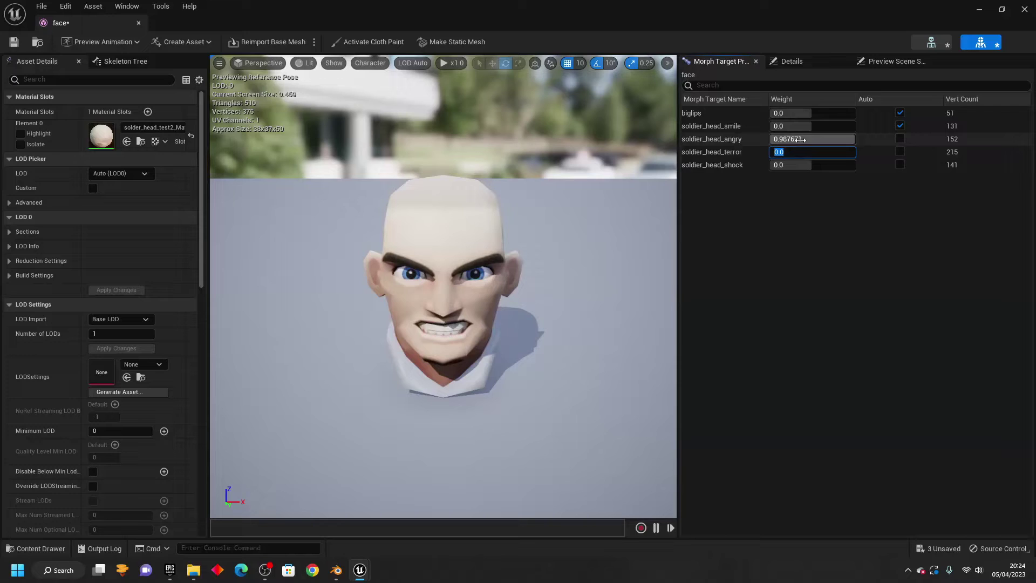
{"action": "key", "text": "shift+Tab"}
{"action": "type", "text": "0"}
{"action": "key", "text": "Return"}
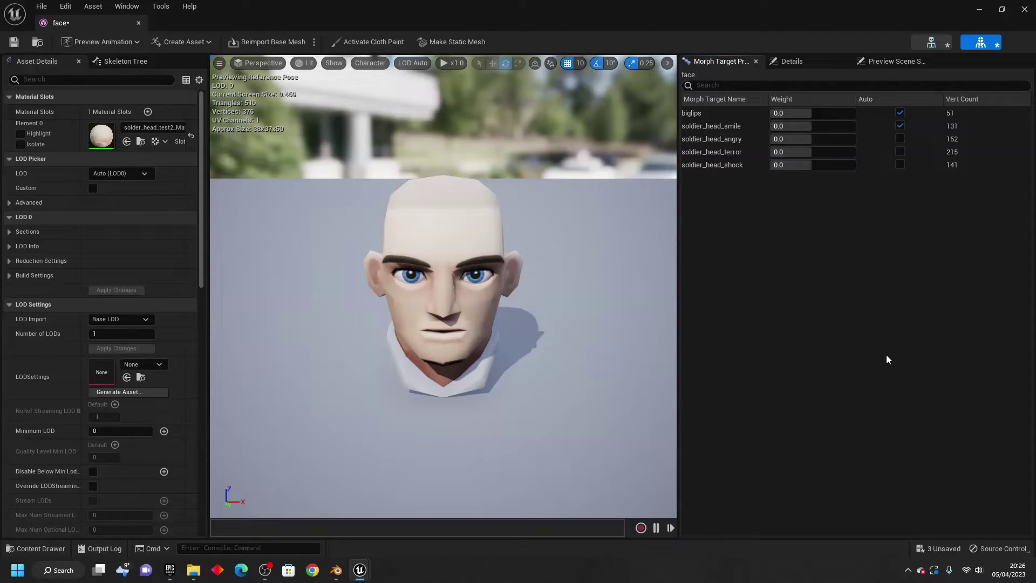
- Back in the level editor, create an Actor Blueprint Class named face_BP in Solider and open it
{"action": "left_click", "coordinate": [974, 11]}
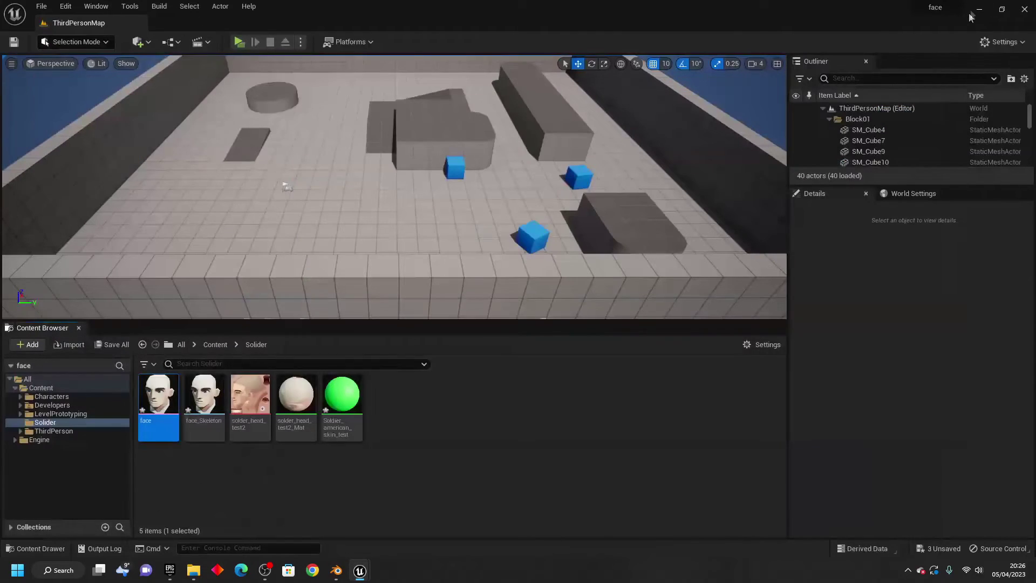
{"action": "left_click", "coordinate": [406, 424]}
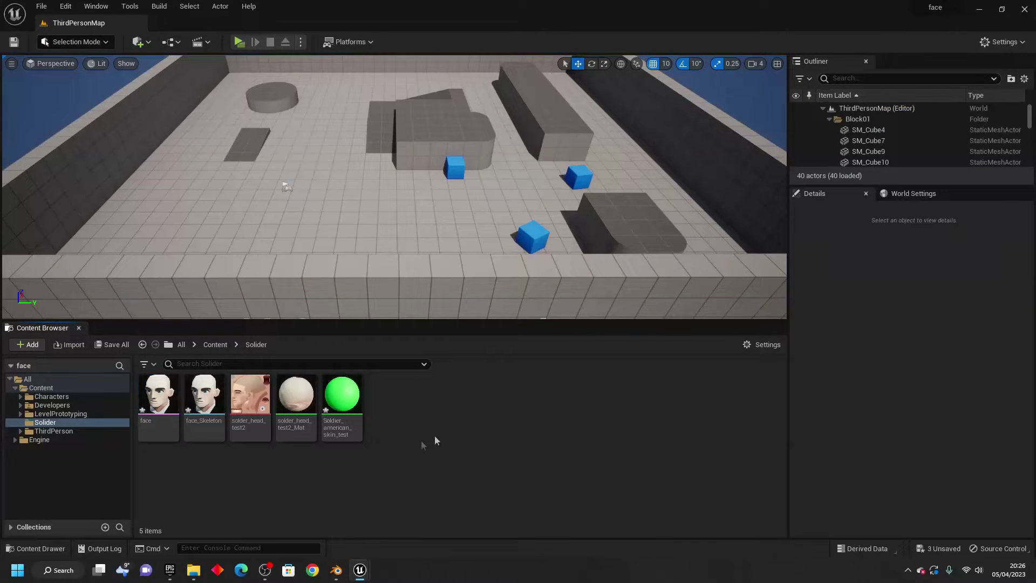
{"action": "right_click", "coordinate": [400, 413]}
{"action": "left_click", "coordinate": [429, 111]}
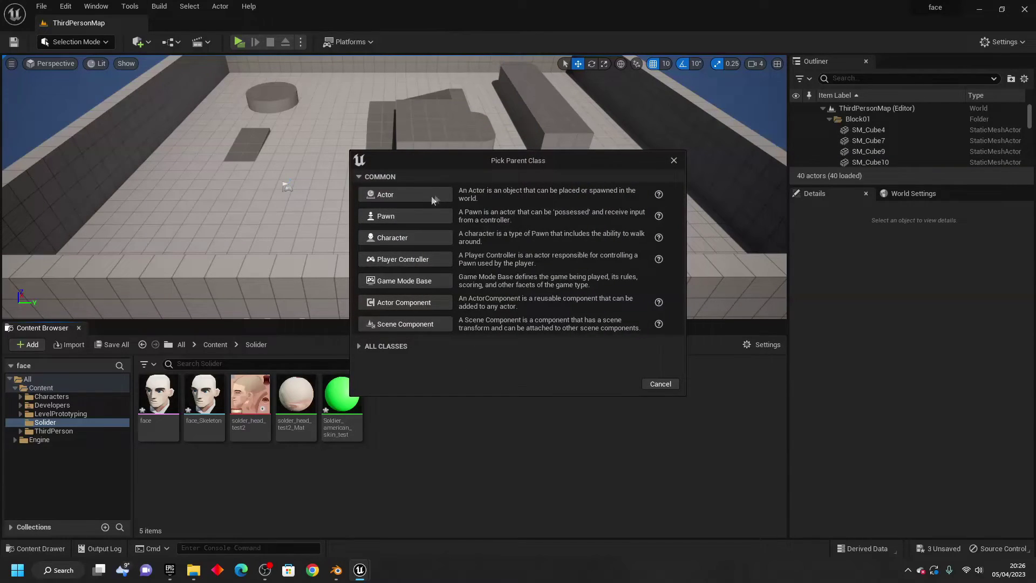
{"action": "left_click", "coordinate": [432, 200]}
{"action": "type", "text": "f"}
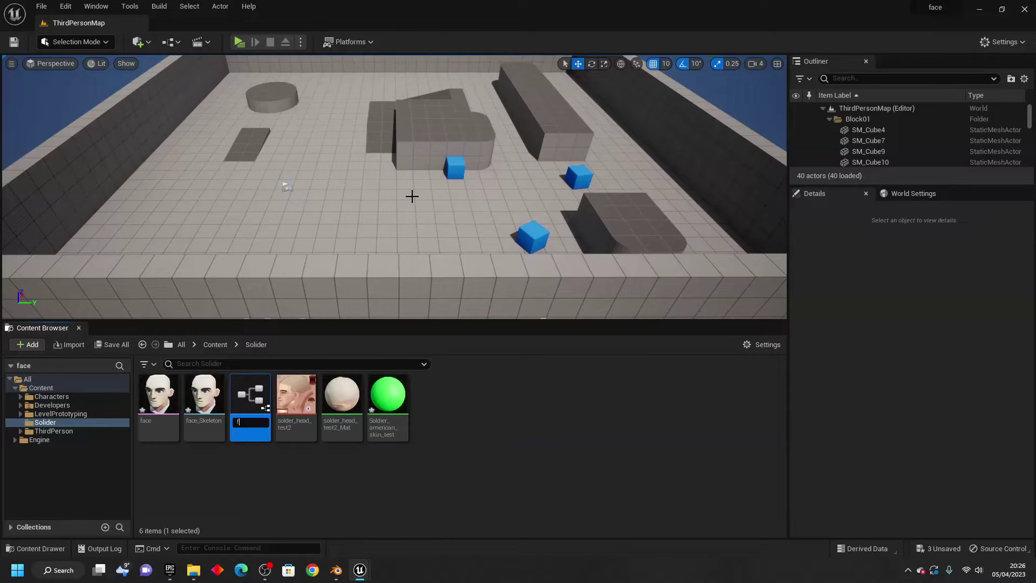
{"action": "type", "text": "ace_BP"}
{"action": "key", "text": "Return"}
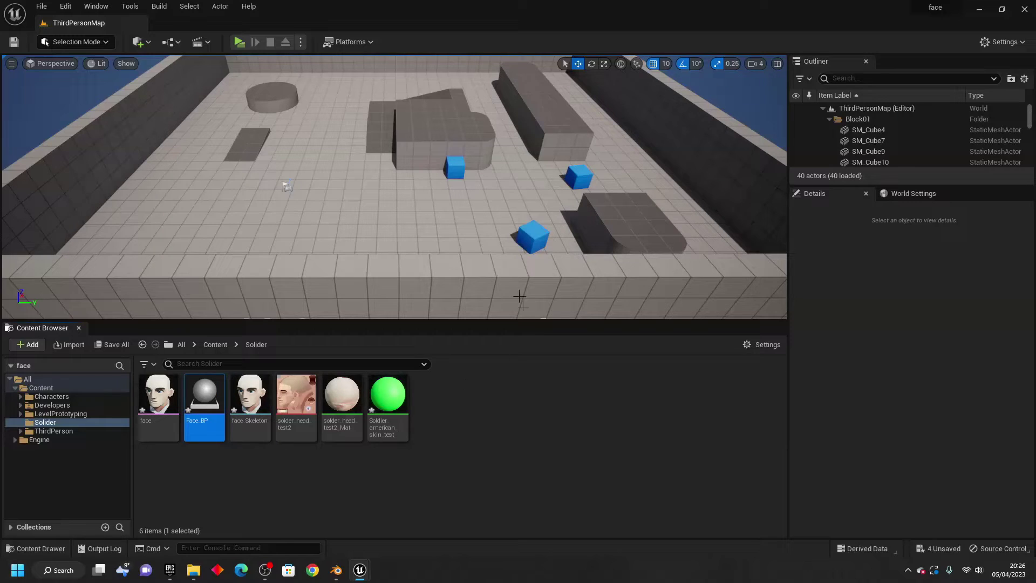
{"action": "double_click", "coordinate": [191, 408]}
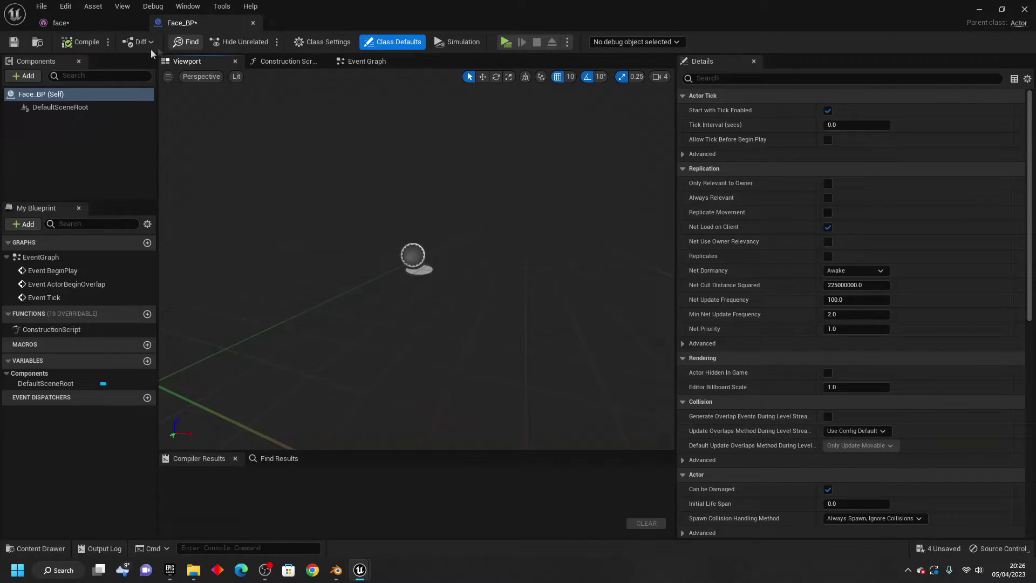
- Add a SkeletalMesh component using the face mesh, then switch to the Event Graph
{"action": "left_click", "coordinate": [24, 77]}
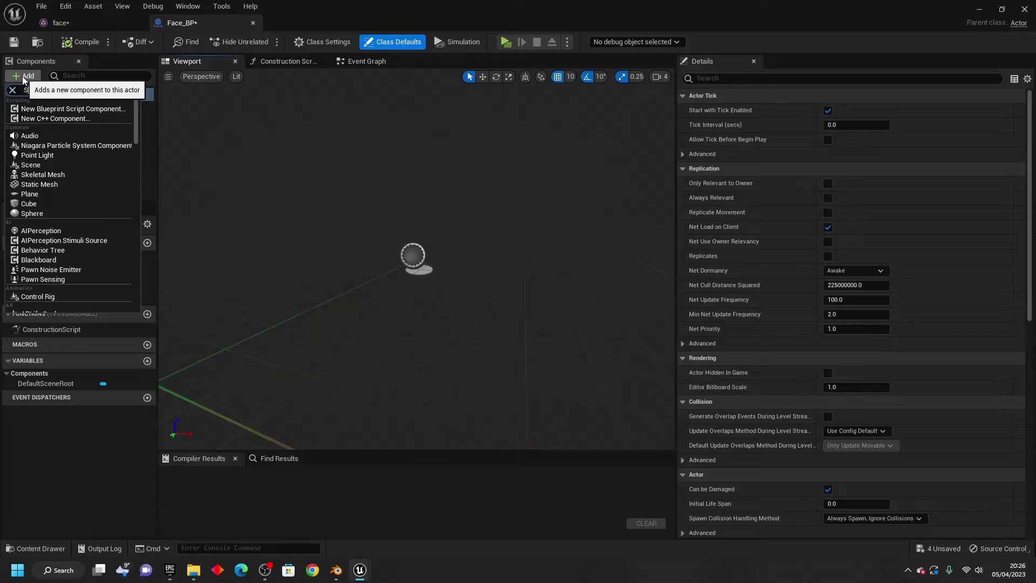
{"action": "type", "text": "skel"}
{"action": "key", "text": "Return"}
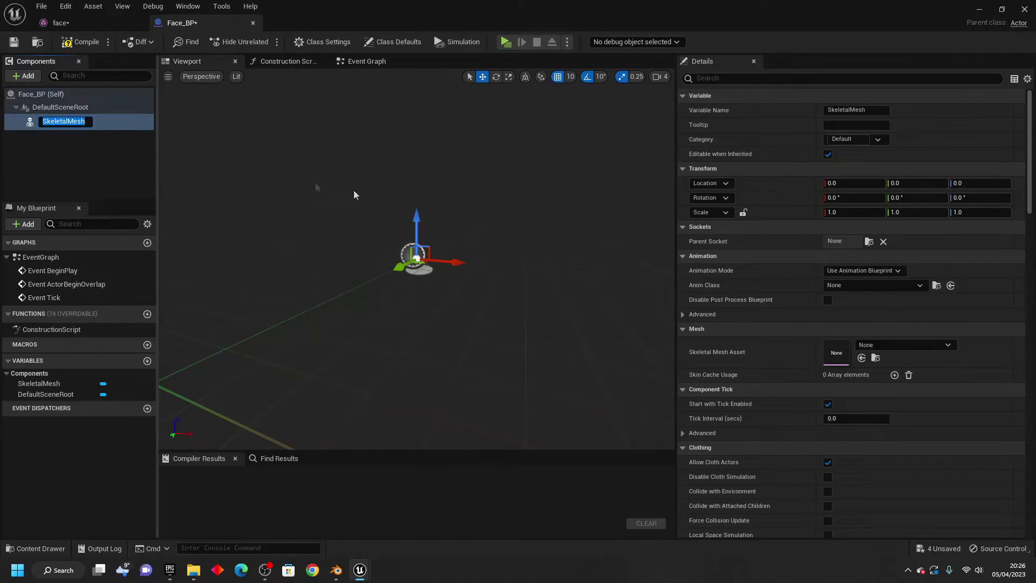
{"action": "left_click", "coordinate": [54, 120]}
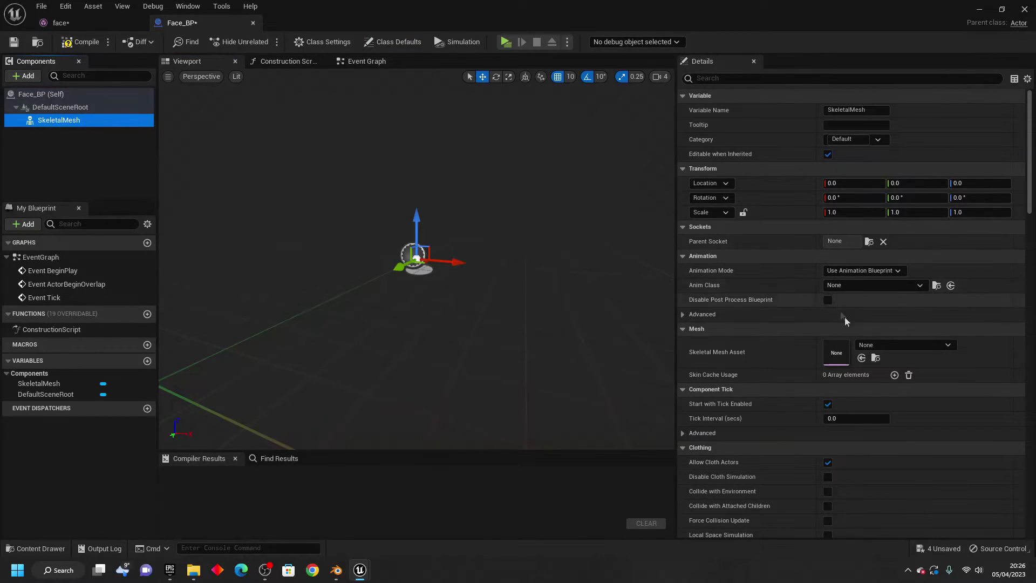
{"action": "left_click", "coordinate": [921, 346]}
{"action": "left_click", "coordinate": [908, 226]}
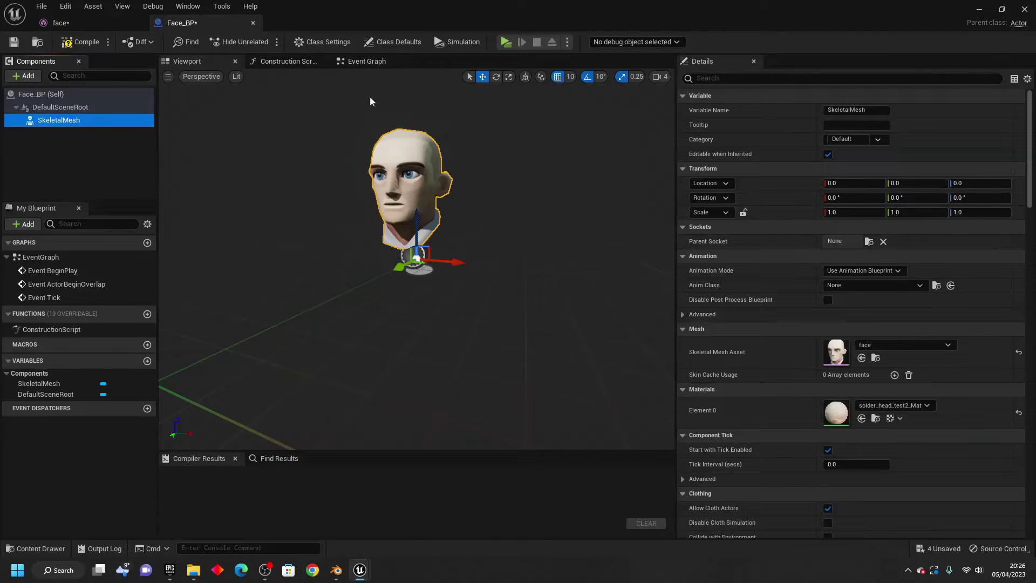
{"action": "left_click", "coordinate": [366, 61]}
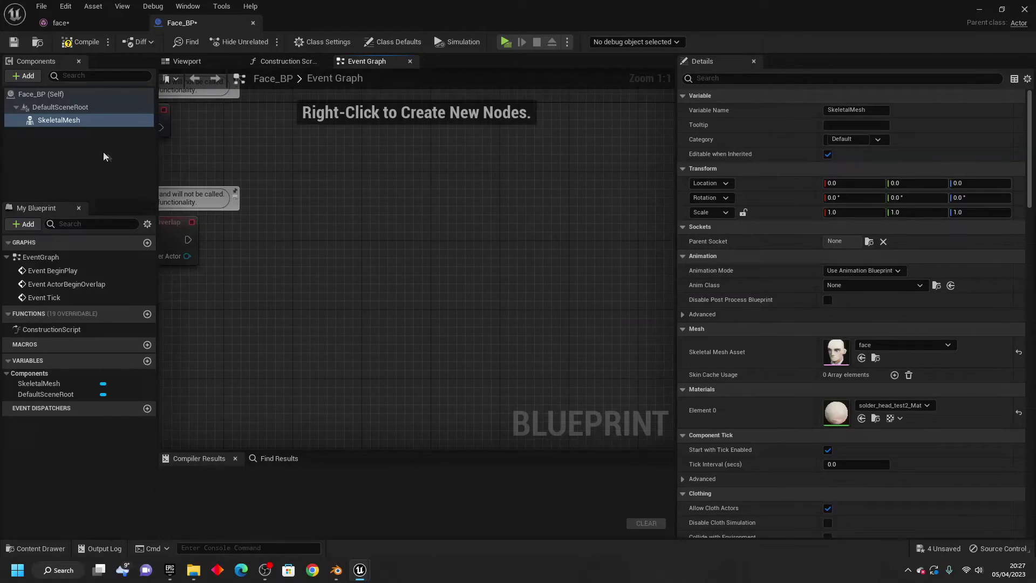
- Drag SkeletalMesh into the graph and add a Set Morph Target node from it
{"action": "left_click_drag", "start_coordinate": [78, 120], "coordinate": [470, 253]}
{"action": "type", "text": "set morph target"}
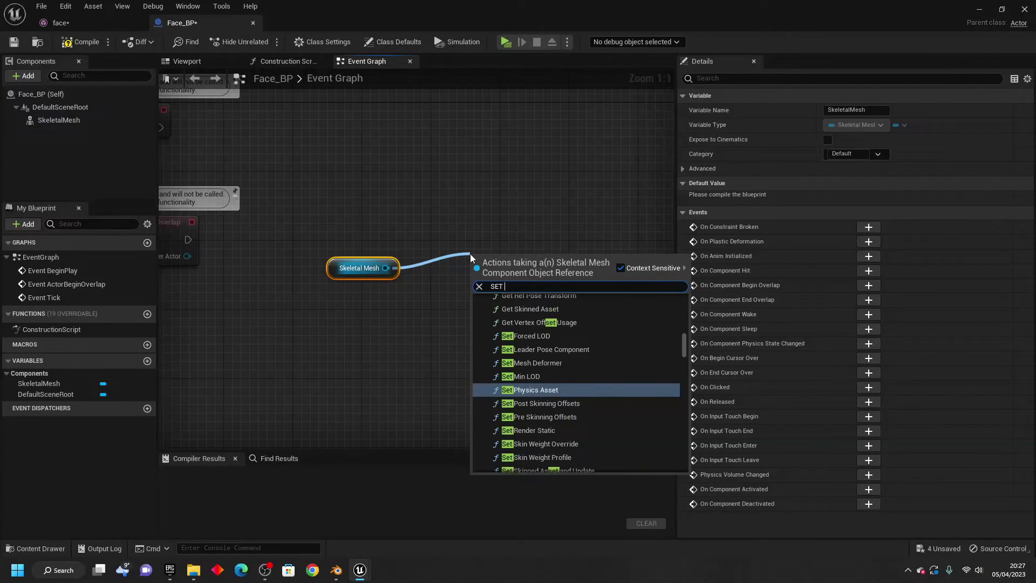
{"action": "key", "text": "Return"}
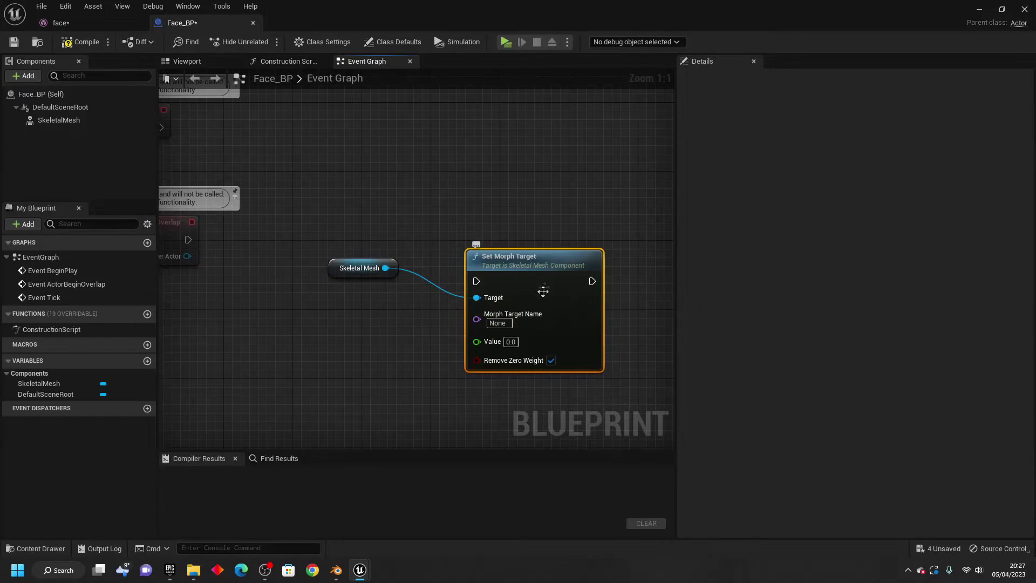
{"action": "left_click_drag", "start_coordinate": [543, 291], "coordinate": [551, 274]}
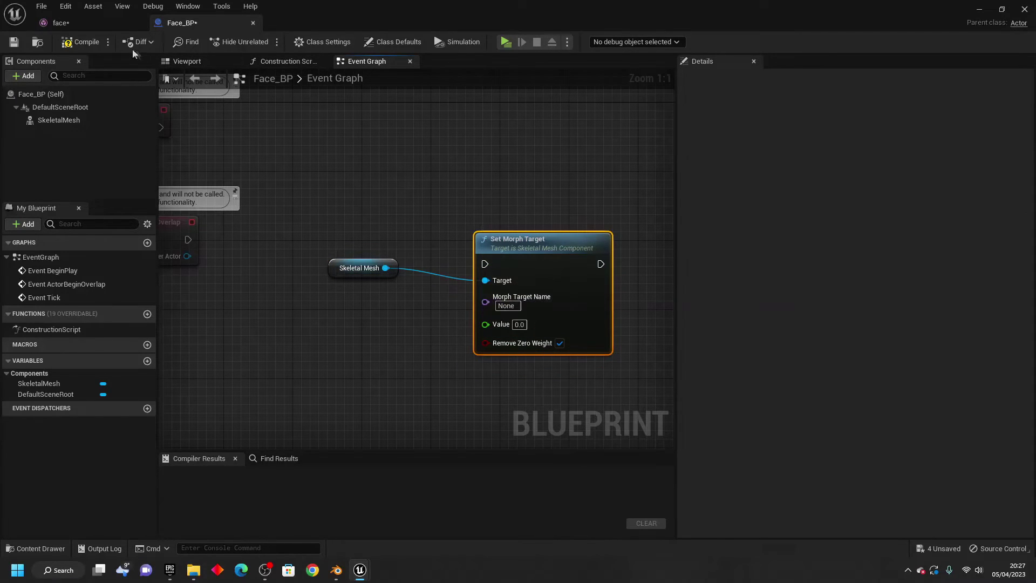
- In the face mesh editor, preview the soldier_head_smile morph, then reset its weight to 0
{"action": "left_click", "coordinate": [84, 25]}
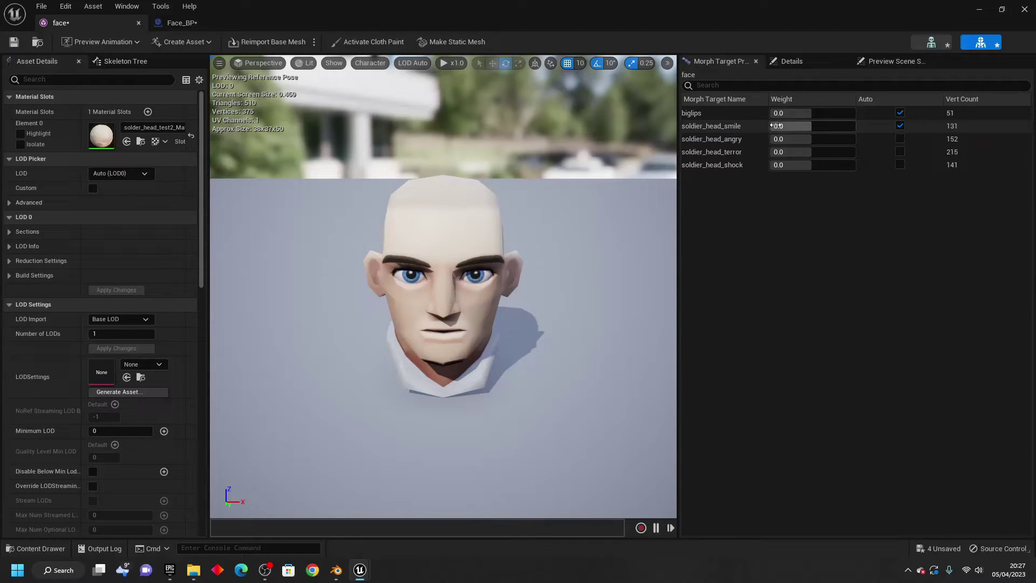
{"action": "mouse_move", "coordinate": [779, 125]}
{"action": "left_mouse_down"}
{"action": "mouse_move", "coordinate": [852, 125]}
{"action": "mouse_move", "coordinate": [780, 126]}
{"action": "left_mouse_up"}
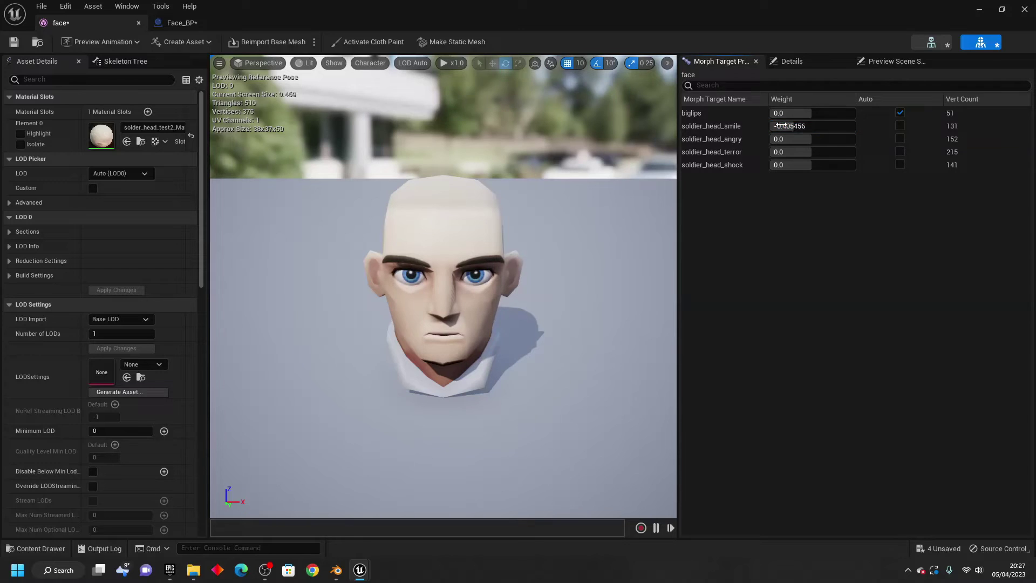
{"action": "left_click", "coordinate": [777, 125]}
{"action": "key", "text": "Return"}
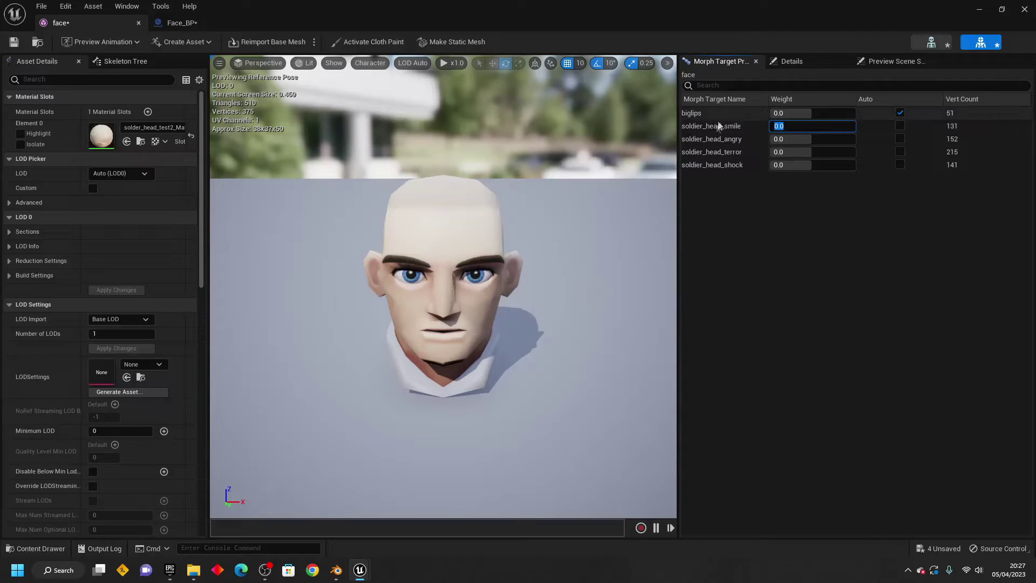
- Paste soldier_head_smile as the Set Morph Target node's morph target name
{"action": "left_click", "coordinate": [178, 23]}
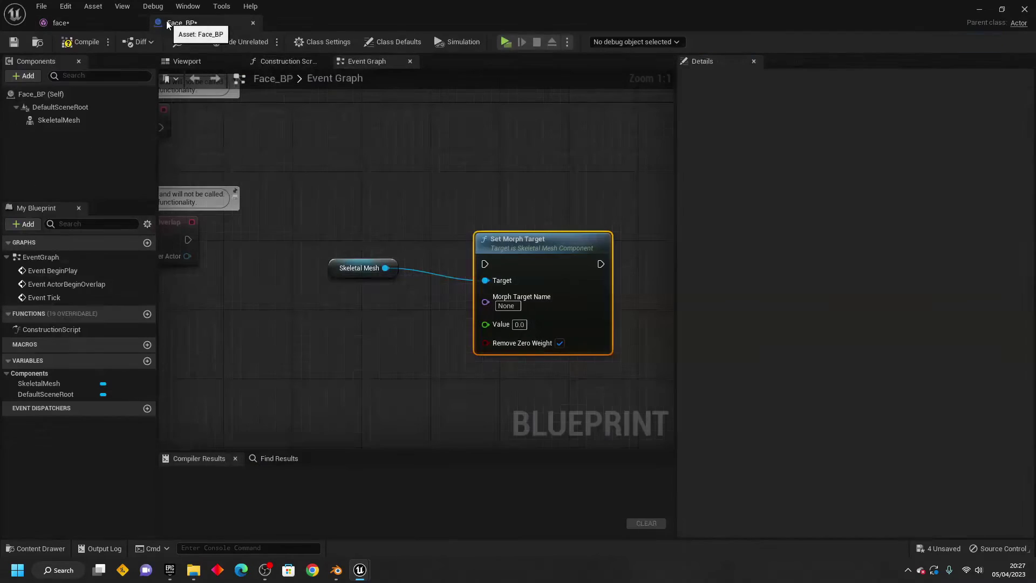
{"action": "left_click", "coordinate": [507, 306]}
{"action": "type", "text": "soldier_head_smile"}
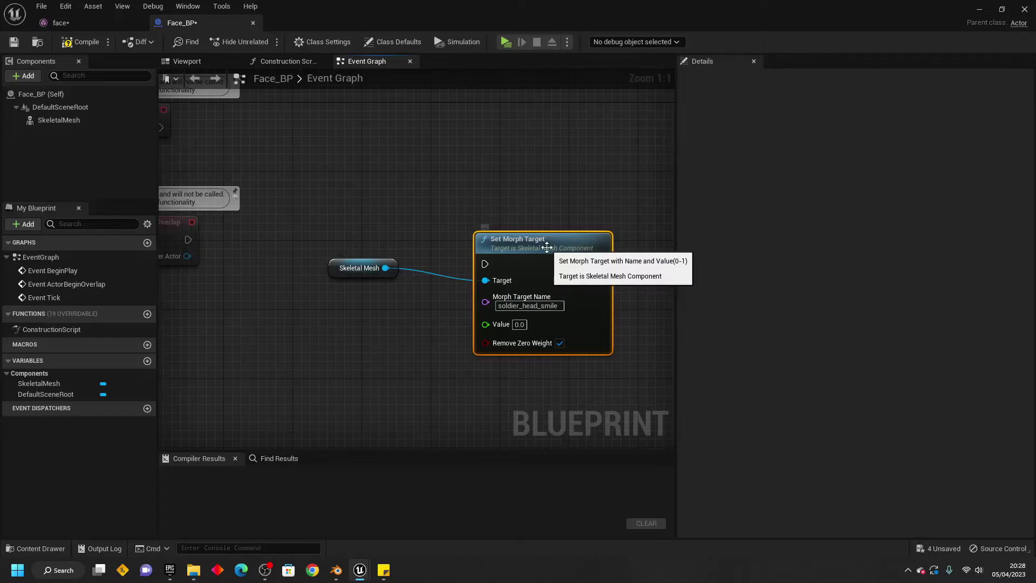
{"action": "left_click_drag", "start_coordinate": [542, 250], "coordinate": [560, 232]}
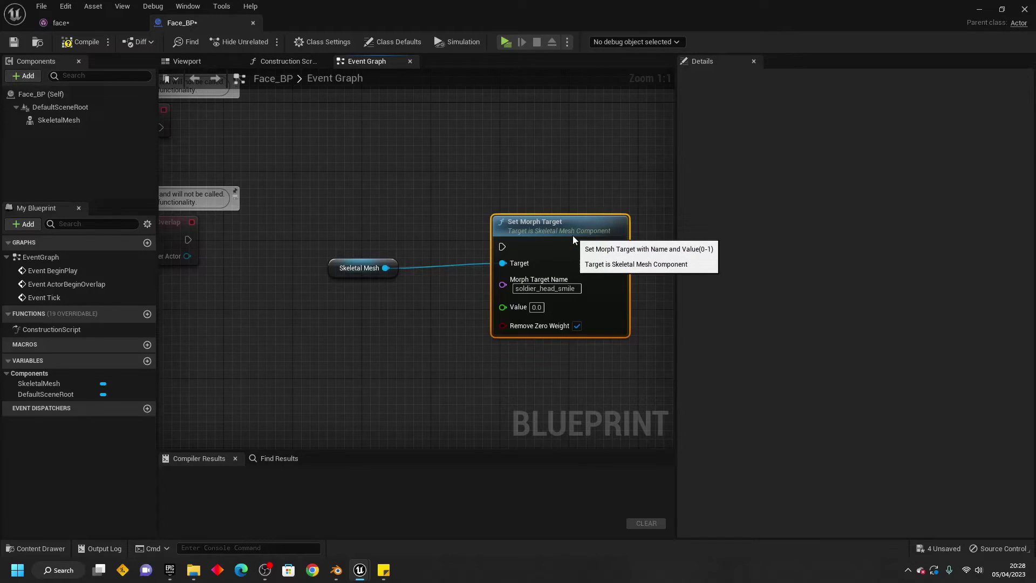
- Add a custom event named Editsmile that triggers Set Morph Target
{"action": "right_click", "coordinate": [322, 197]}
{"action": "type", "text": "add custom"}
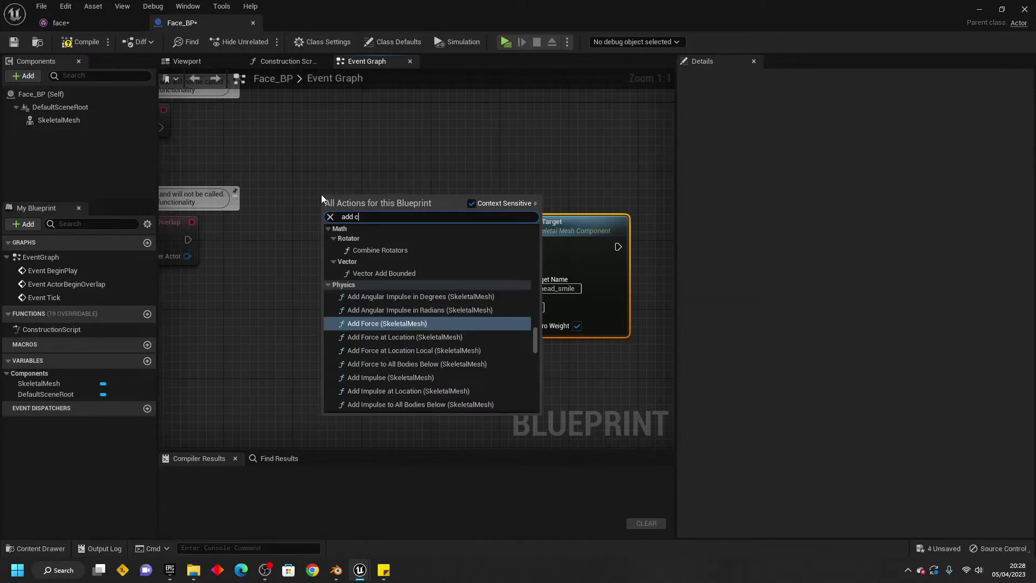
{"action": "key", "text": "Return"}
{"action": "type", "text": "E"}
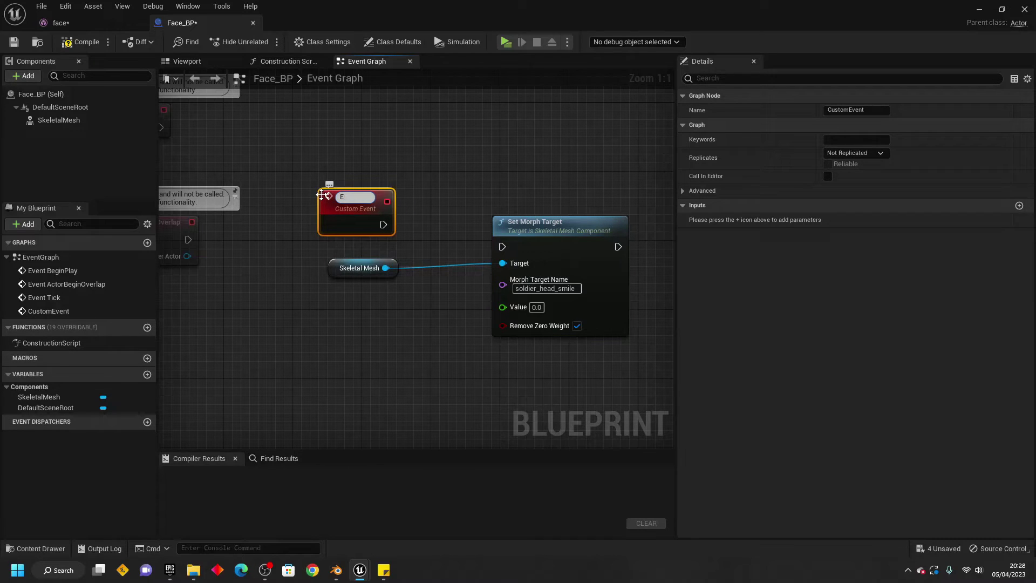
{"action": "type", "text": "ditsmile"}
{"action": "key", "text": "Return"}
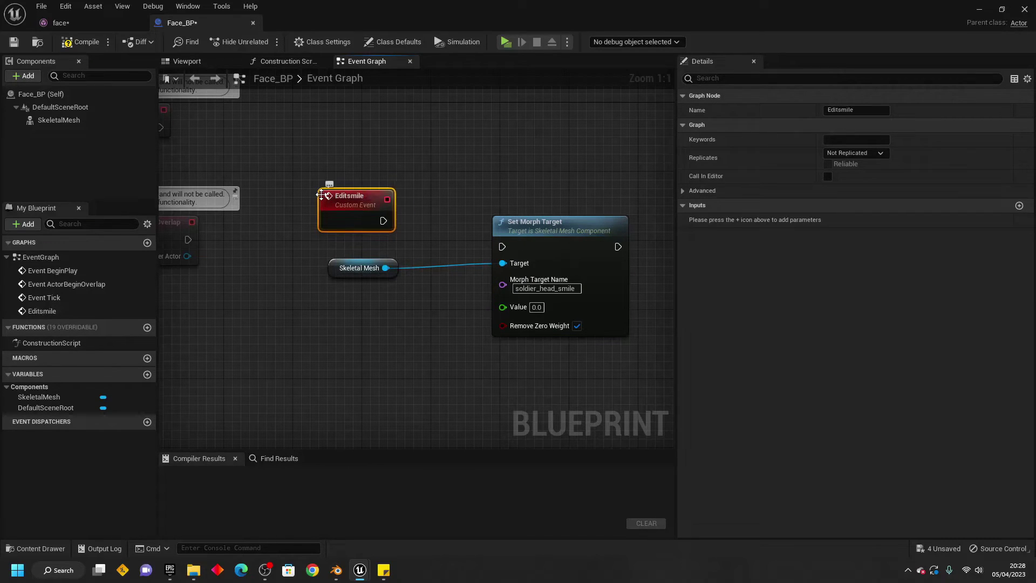
{"action": "left_click_drag", "start_coordinate": [383, 221], "coordinate": [506, 249]}
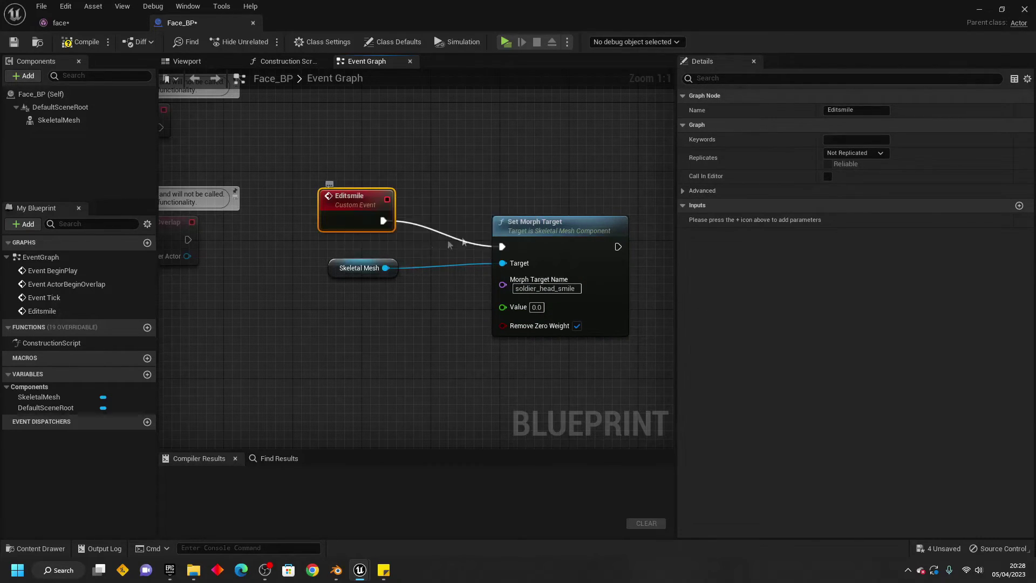
- Give Editsmile a Float input named value feeding Set Morph Target's Value, then compile
{"action": "left_click", "coordinate": [1019, 205]}
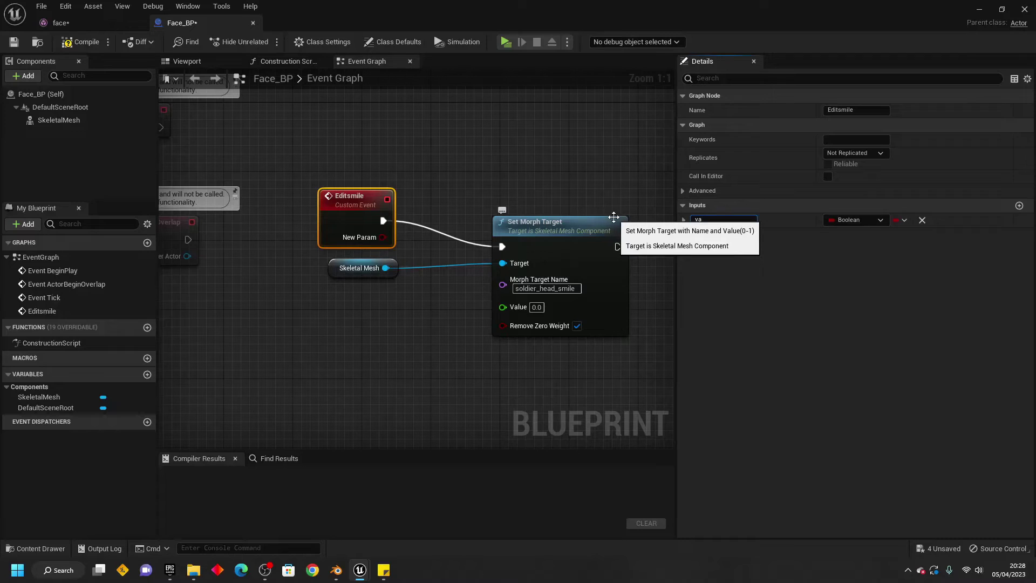
{"action": "type", "text": "value"}
{"action": "key", "text": "Return"}
{"action": "left_click", "coordinate": [857, 219]}
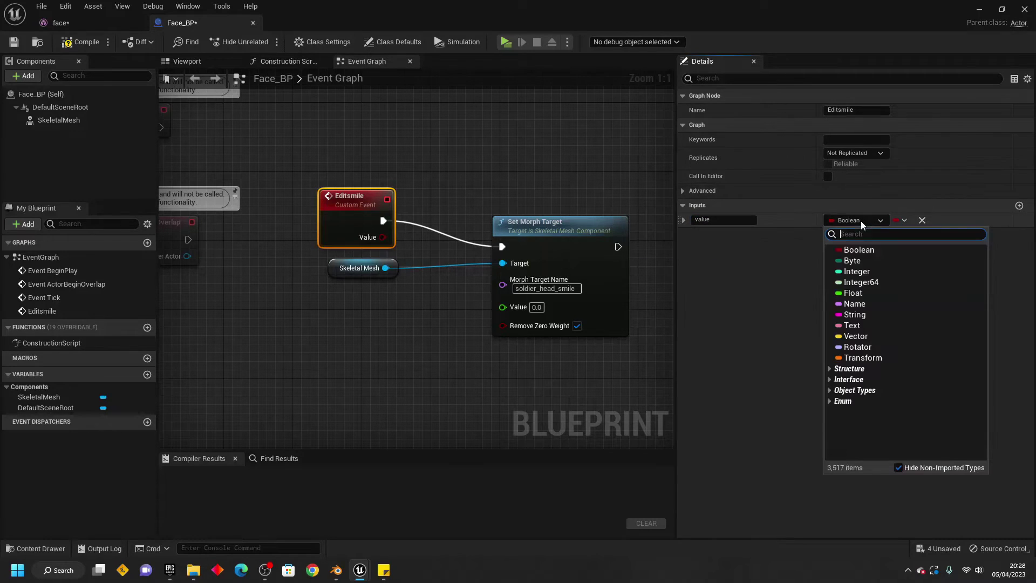
{"action": "left_click", "coordinate": [853, 293]}
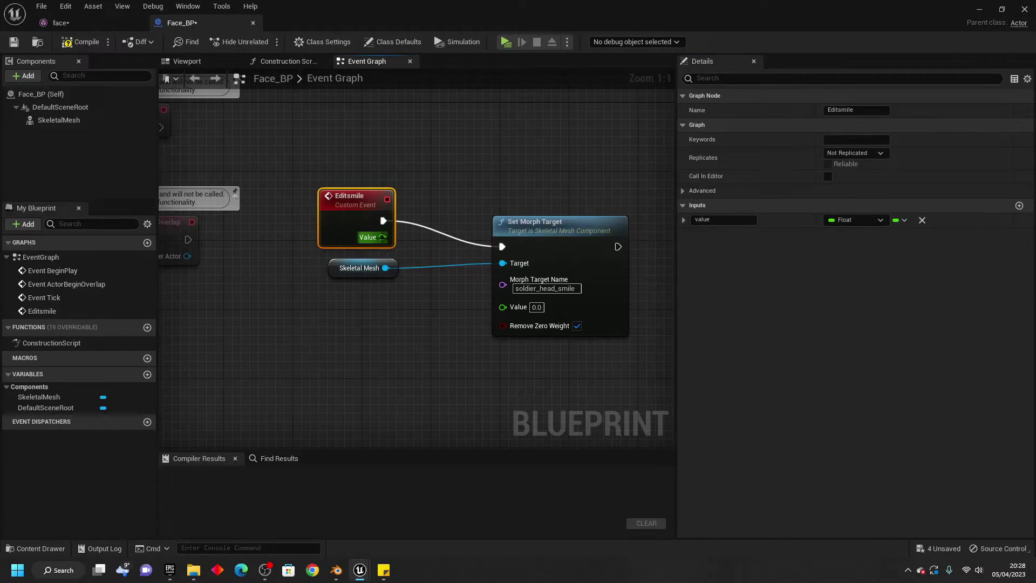
{"action": "left_click_drag", "start_coordinate": [382, 237], "coordinate": [518, 308]}
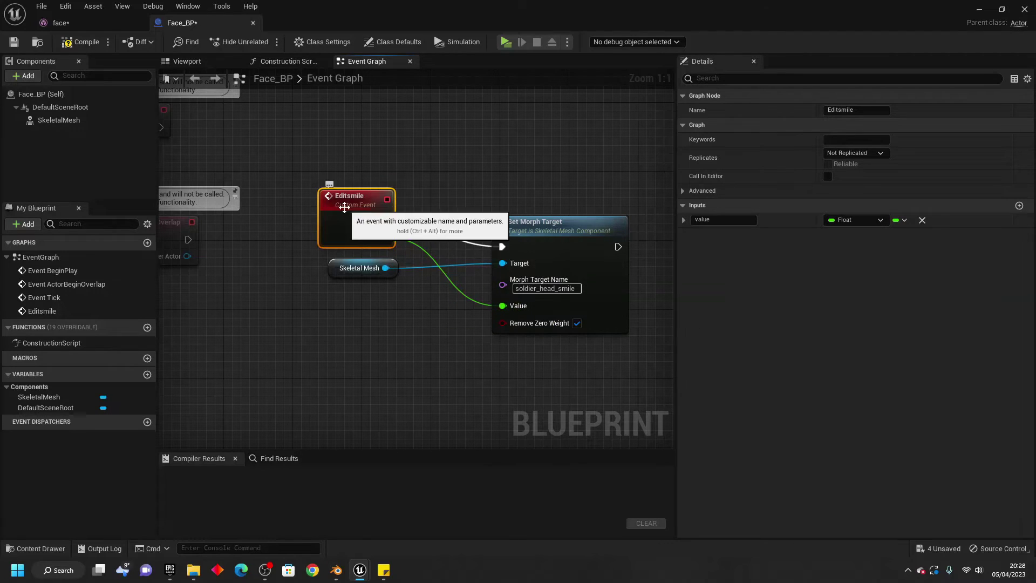
{"action": "left_click_drag", "start_coordinate": [348, 204], "coordinate": [305, 281]}
{"action": "left_click", "coordinate": [80, 41]}
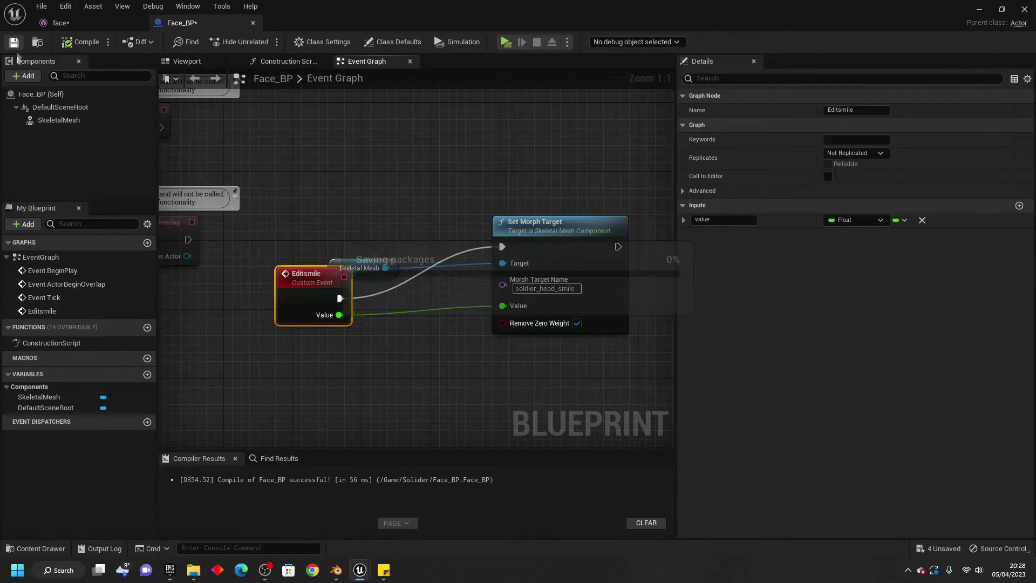
- From the Solider folder, create a User Widget blueprint named Face_WB and open it
{"action": "left_click", "coordinate": [980, 12]}
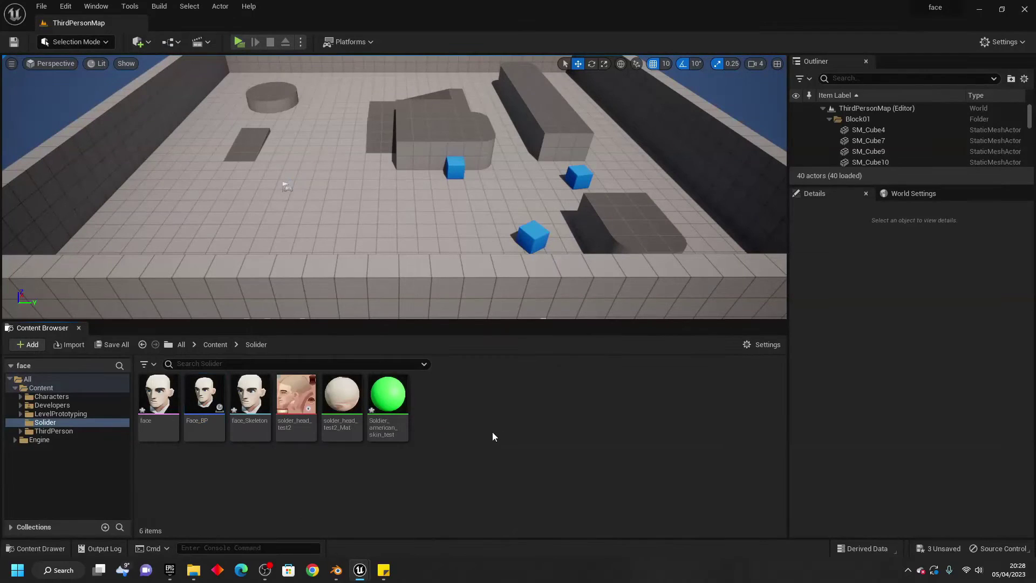
{"action": "right_click", "coordinate": [472, 412]}
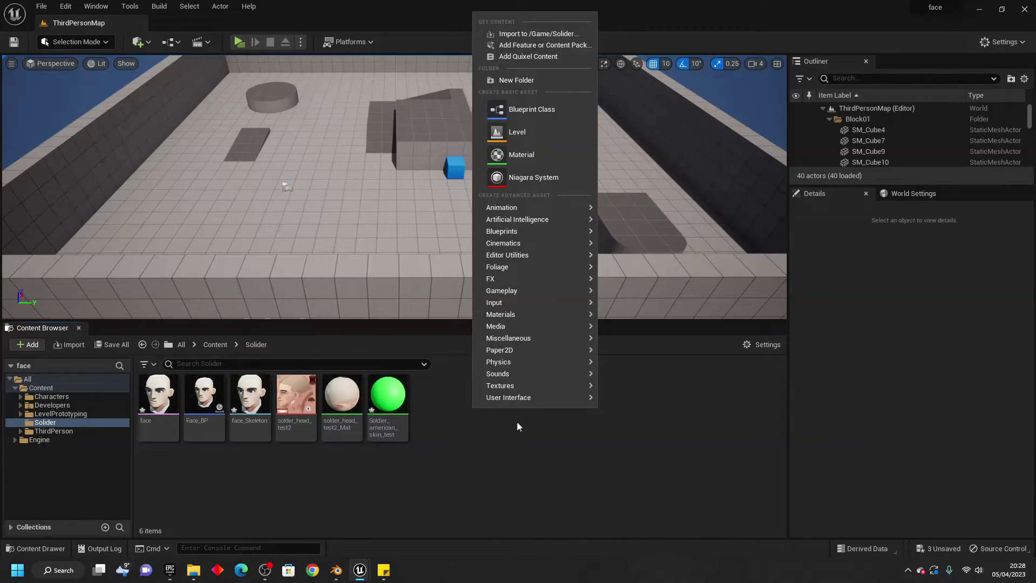
{"action": "mouse_move", "coordinate": [534, 397]}
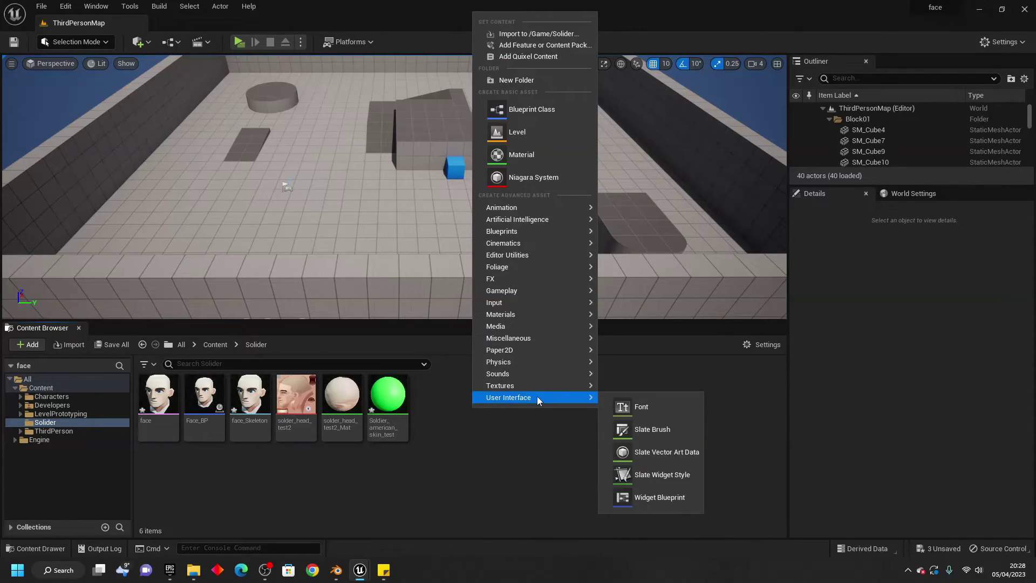
{"action": "left_click", "coordinate": [659, 497]}
{"action": "left_click", "coordinate": [410, 196]}
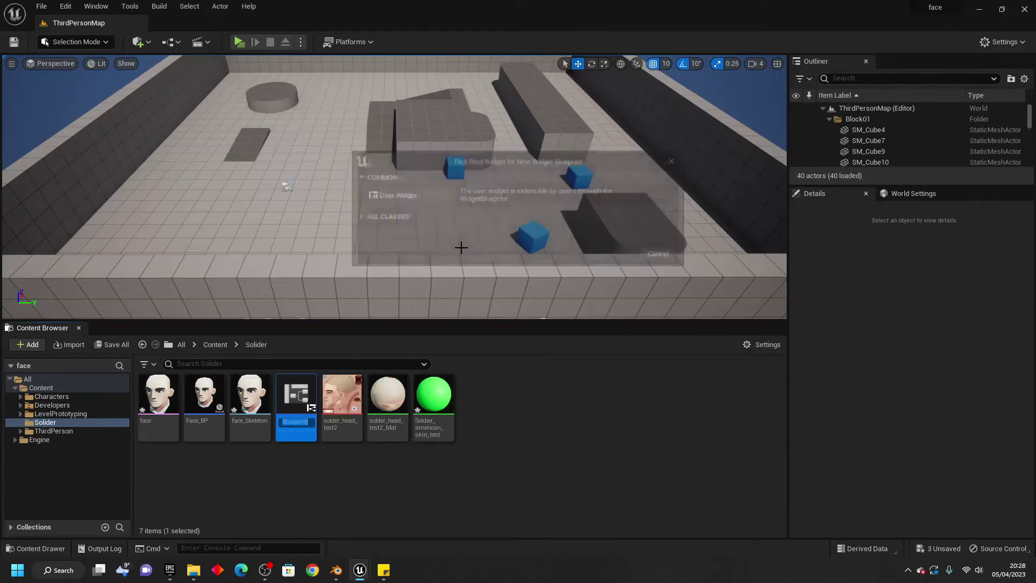
{"action": "type", "text": "Face"}
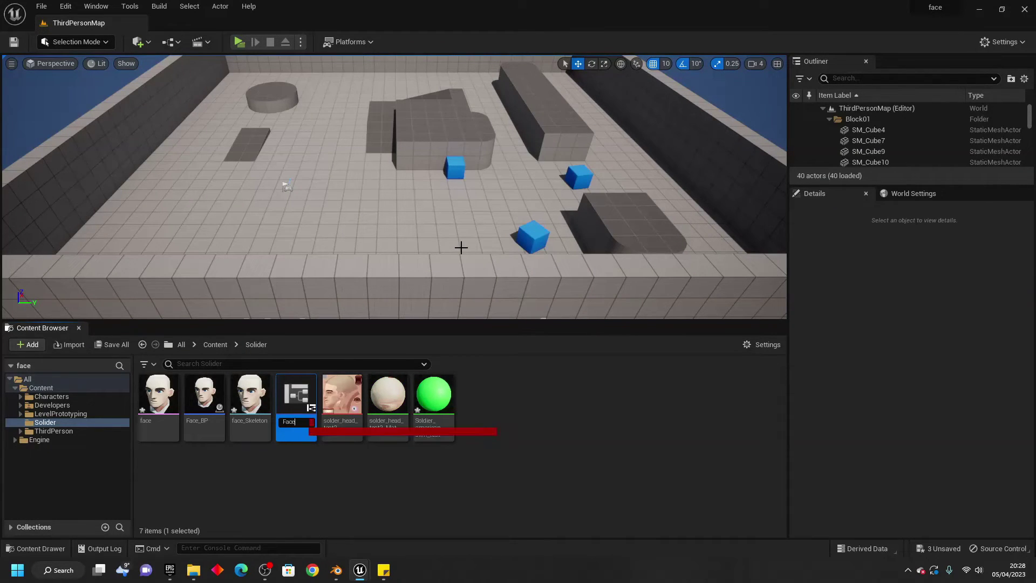
{"action": "type", "text": "_WB"}
{"action": "key", "text": "Return"}
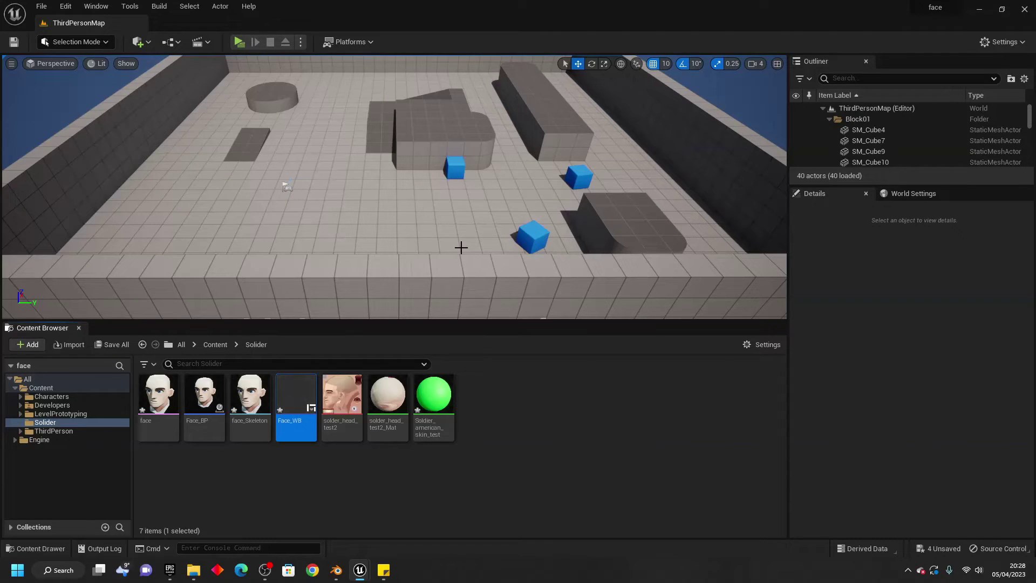
{"action": "double_click", "coordinate": [289, 399]}
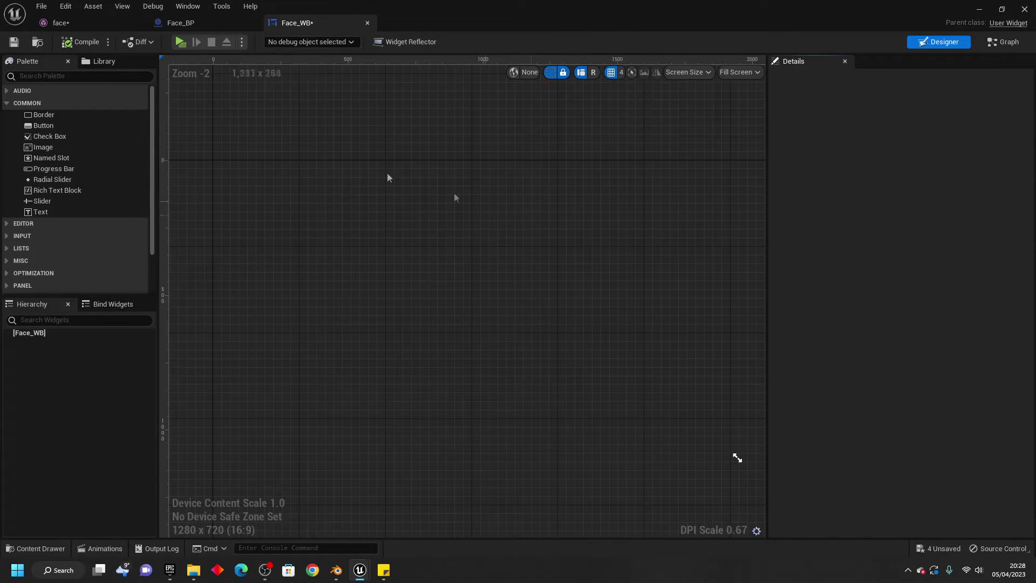
- Add a Canvas Panel from the Palette to the empty widget
{"action": "left_click", "coordinate": [43, 76]}
{"action": "type", "text": "CA"}
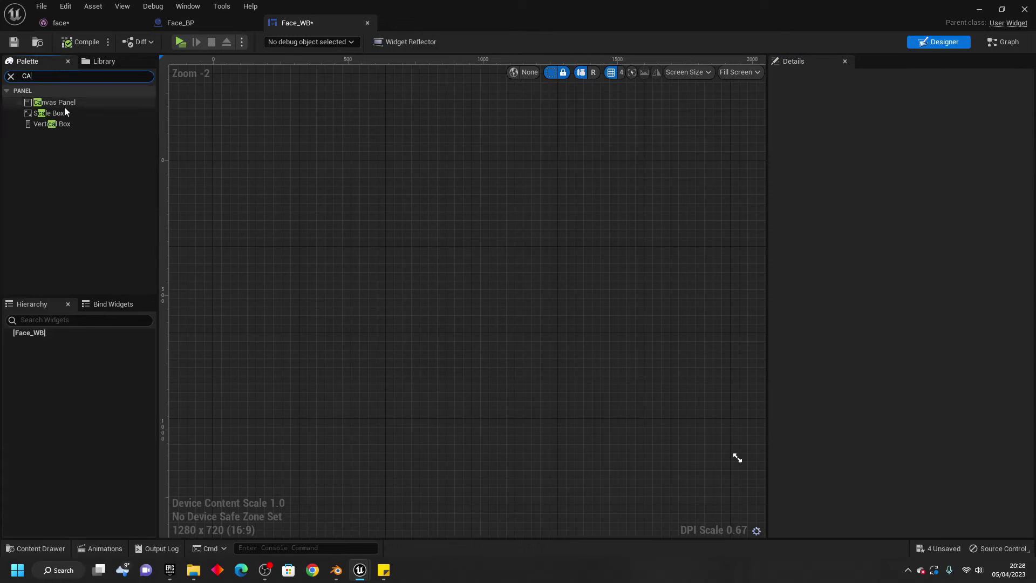
{"action": "left_click_drag", "start_coordinate": [54, 102], "coordinate": [40, 335]}
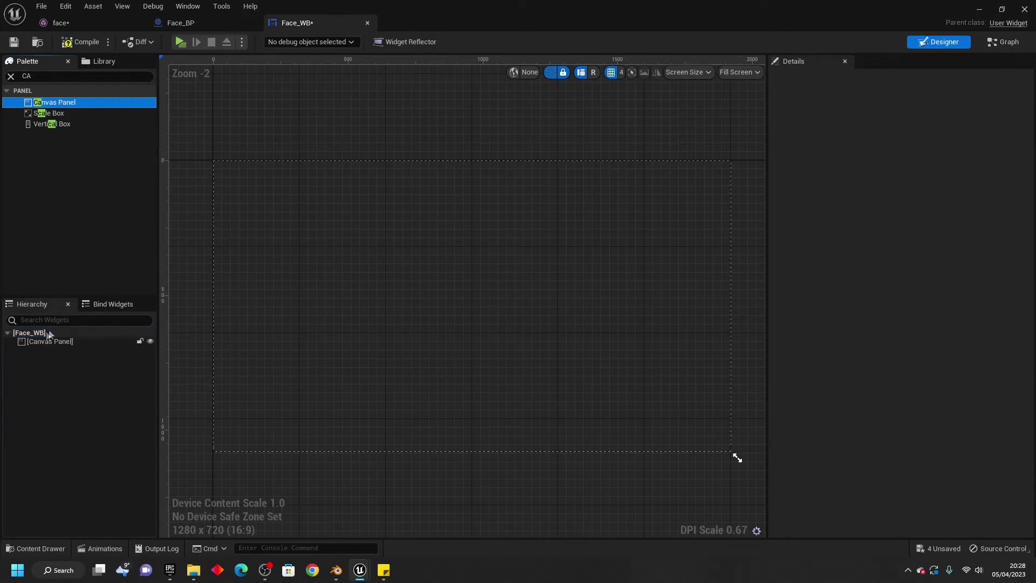
- Place a Text Block on the canvas, anchored to the top centre
{"action": "left_click", "coordinate": [81, 76]}
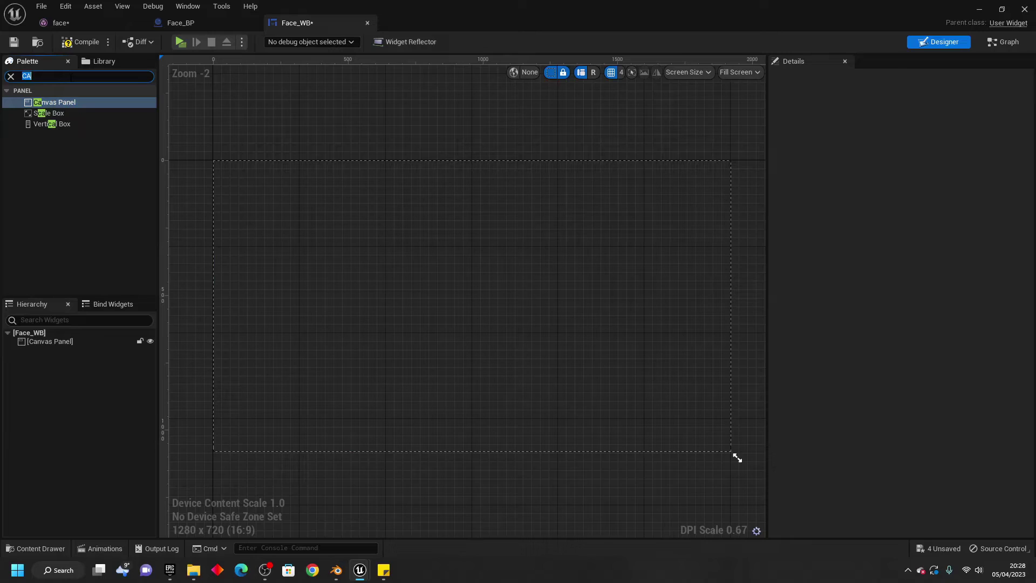
{"action": "key", "text": "BackSpace"}
{"action": "type", "text": "TEX"}
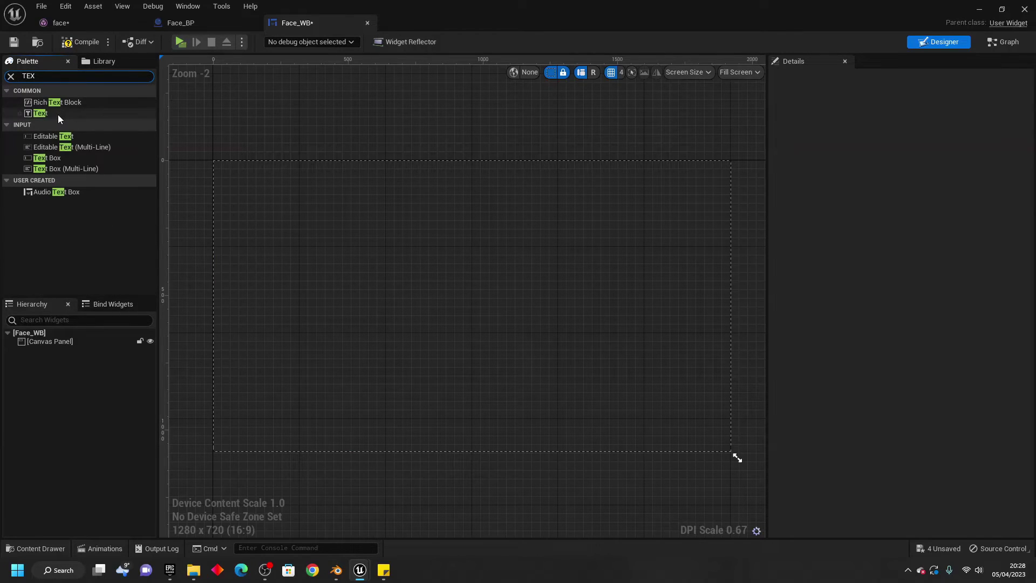
{"action": "left_click_drag", "start_coordinate": [40, 112], "coordinate": [475, 195]}
{"action": "left_click", "coordinate": [917, 131]}
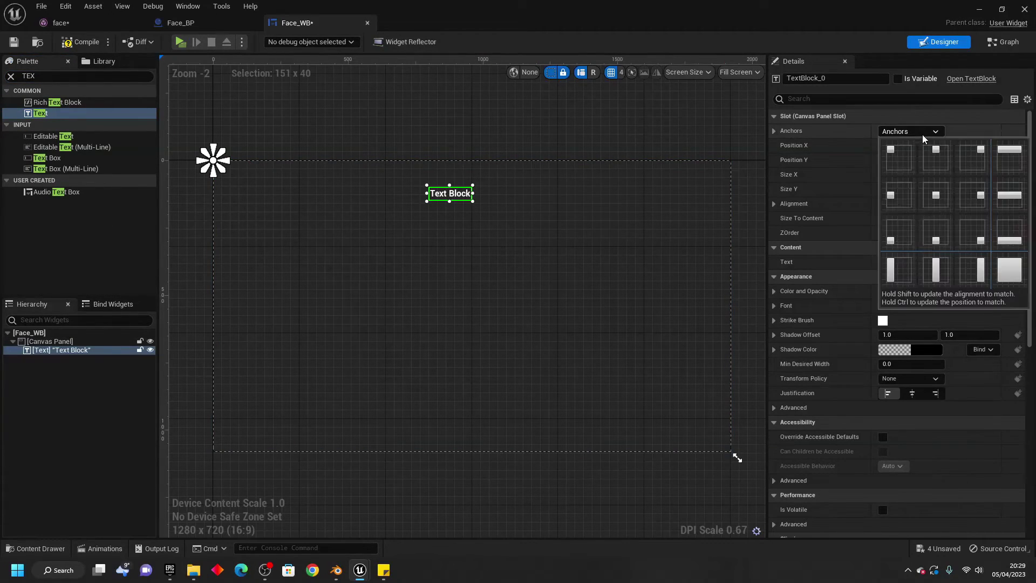
{"action": "left_click", "coordinate": [940, 154]}
{"action": "left_click", "coordinate": [909, 261]}
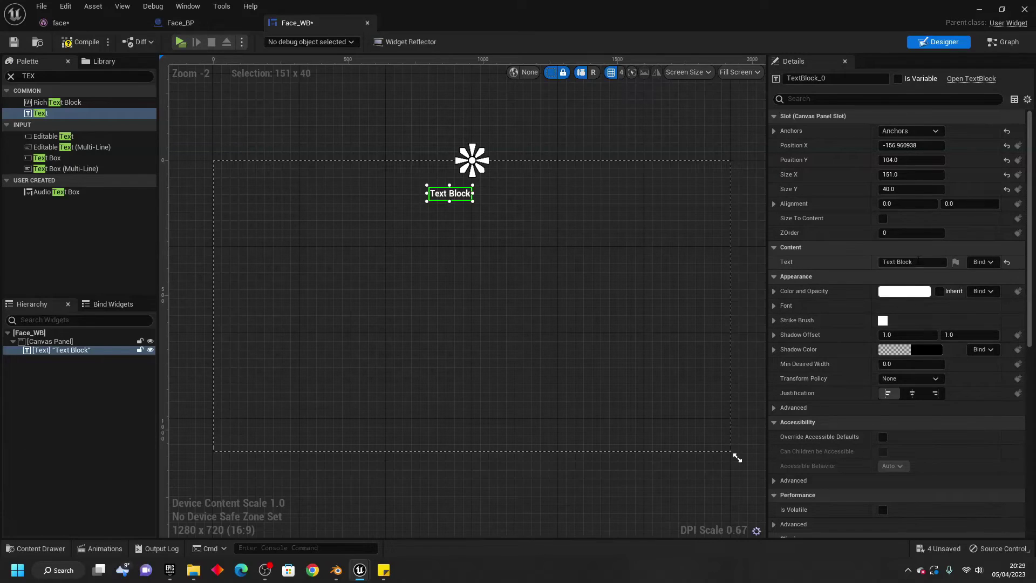
- Change the label text to Smile and move it toward the centre
{"action": "type", "text": "sMILE"}
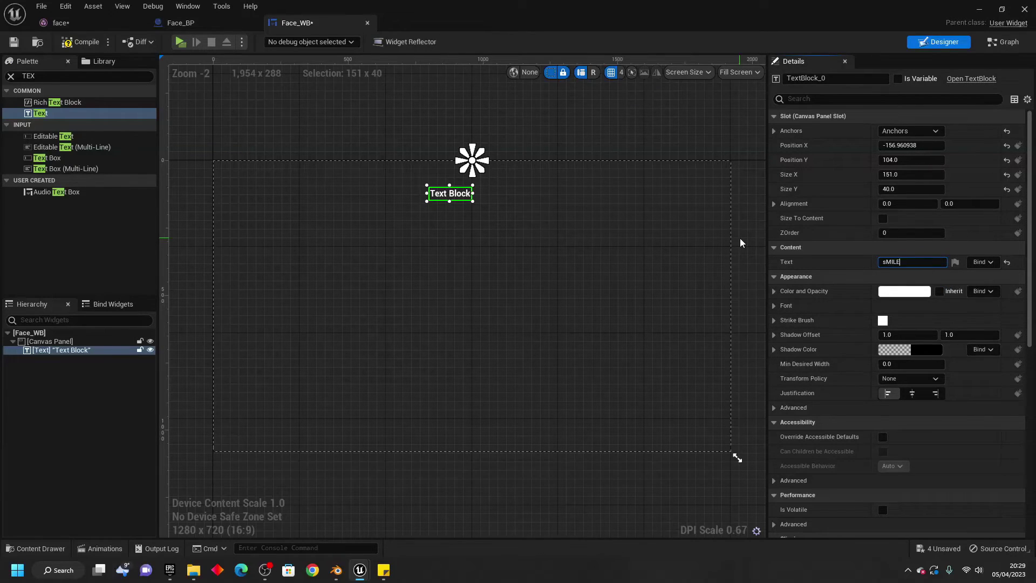
{"action": "key", "text": "BackSpace"}
{"action": "key", "text": "BackSpace"}
{"action": "key", "text": "BackSpace"}
{"action": "key", "text": "BackSpace"}
{"action": "type", "text": "Smile"}
{"action": "key", "text": "Return"}
{"action": "left_click_drag", "start_coordinate": [464, 196], "coordinate": [491, 194]}
- Add a Slider just below the Smile label, anchored to the top centre
{"action": "type", "text": "sli"}
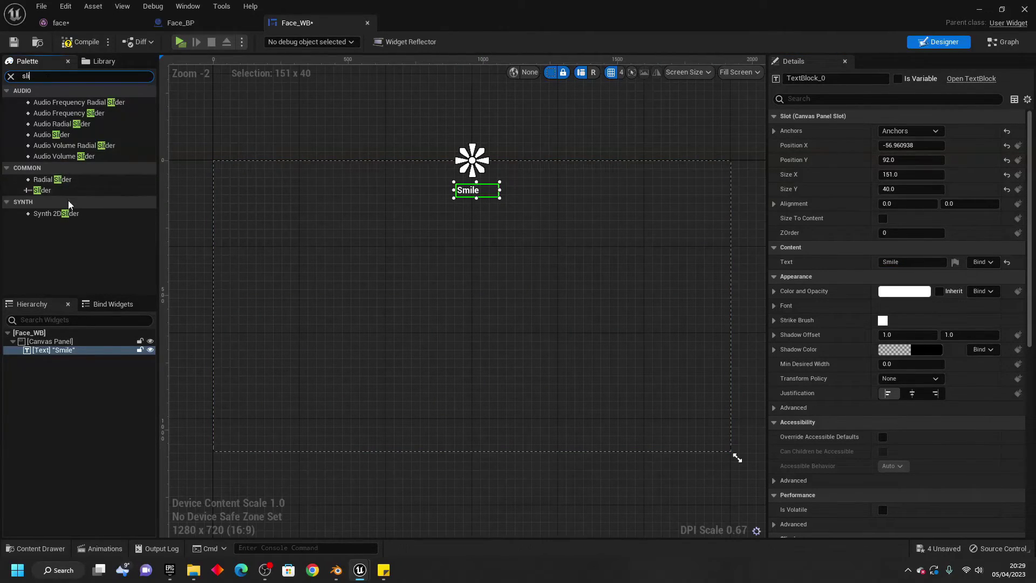
{"action": "left_click_drag", "start_coordinate": [69, 190], "coordinate": [515, 222]}
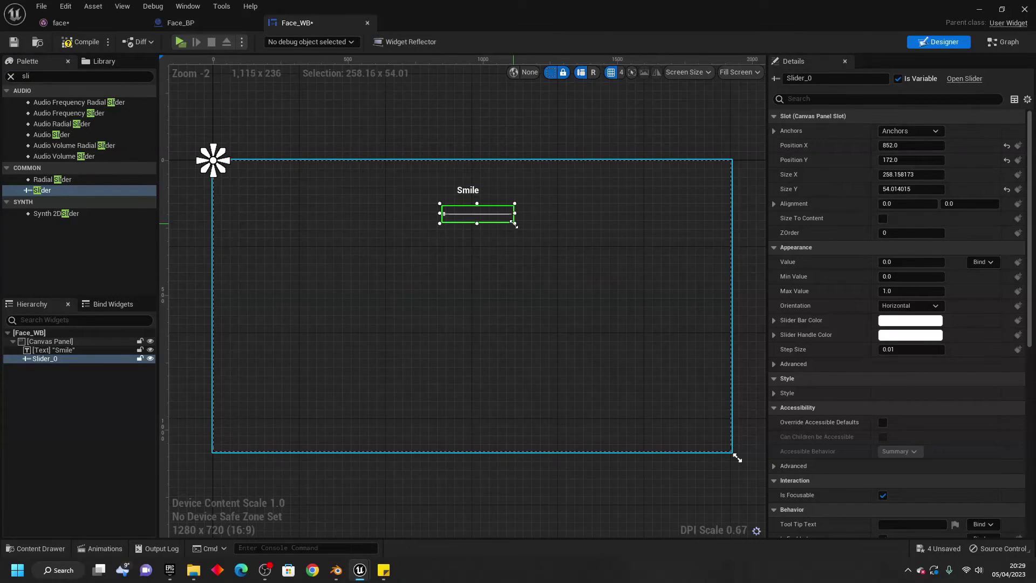
{"action": "left_click", "coordinate": [913, 132]}
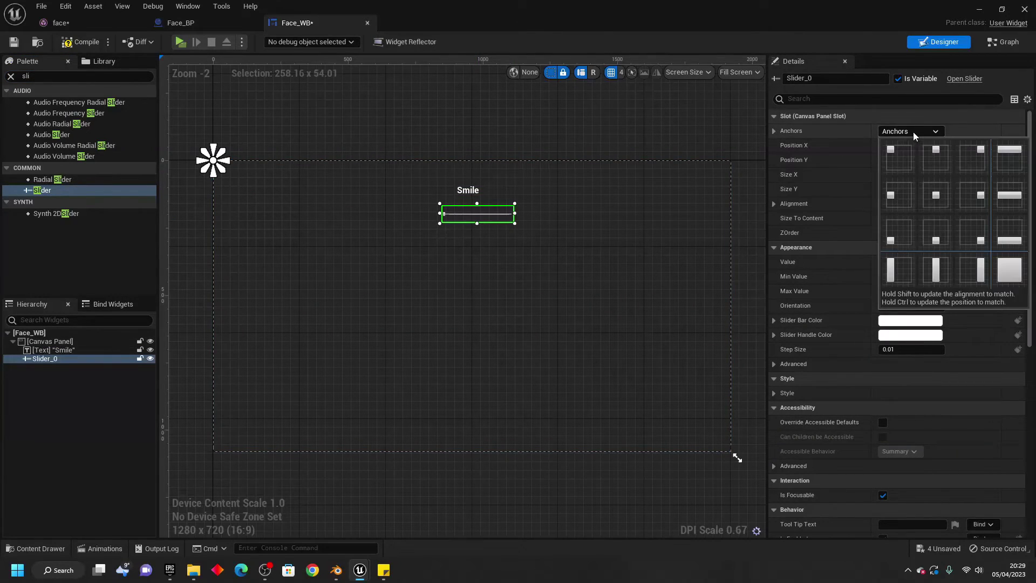
{"action": "left_click", "coordinate": [942, 164]}
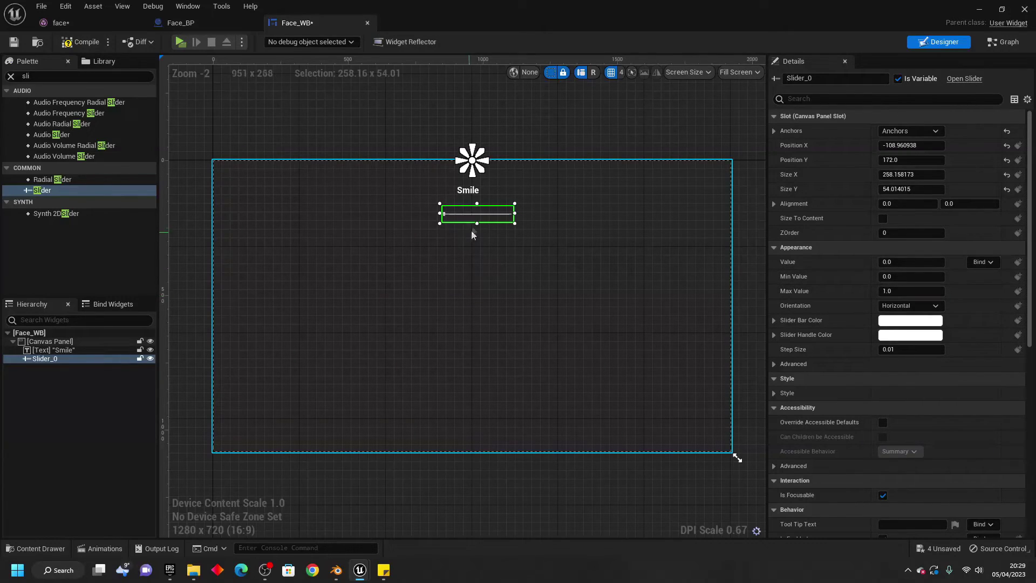
{"action": "left_click", "coordinate": [186, 23]}
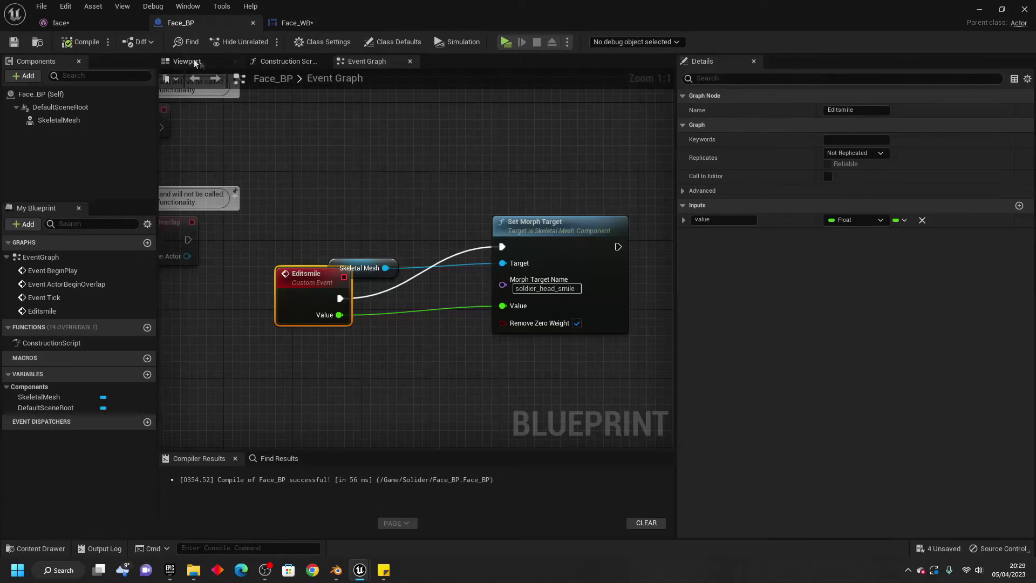
{"action": "left_click", "coordinate": [294, 23]}
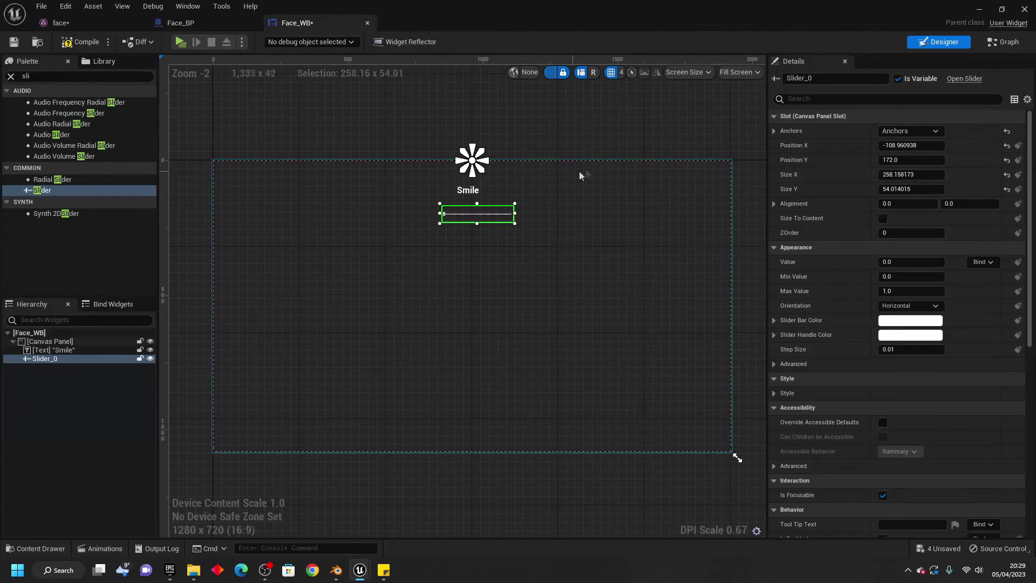
- In the Face_WB graph, add a variable faceref of type Face BP Object Reference
{"action": "left_click", "coordinate": [1002, 42]}
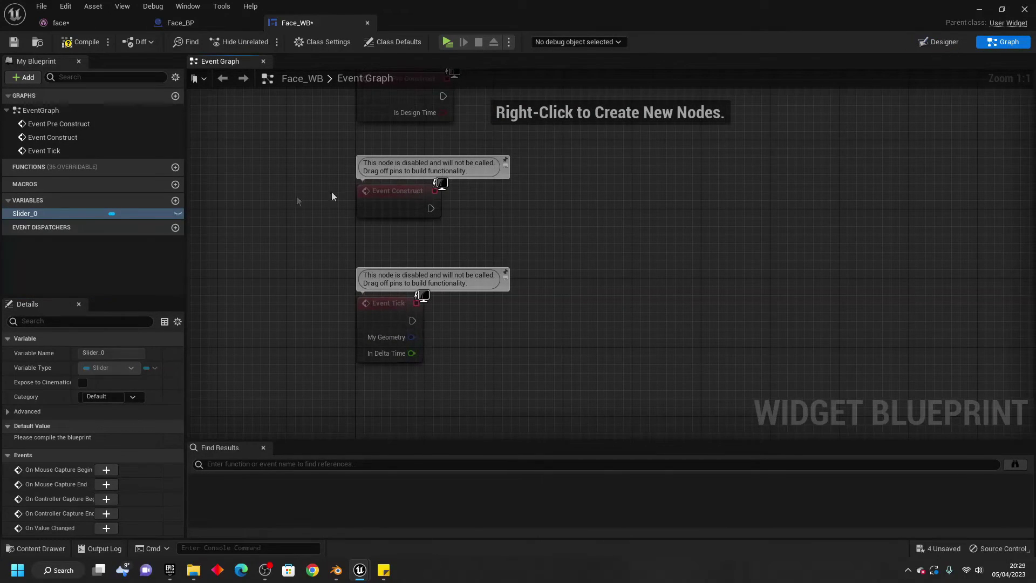
{"action": "left_click", "coordinate": [176, 200]}
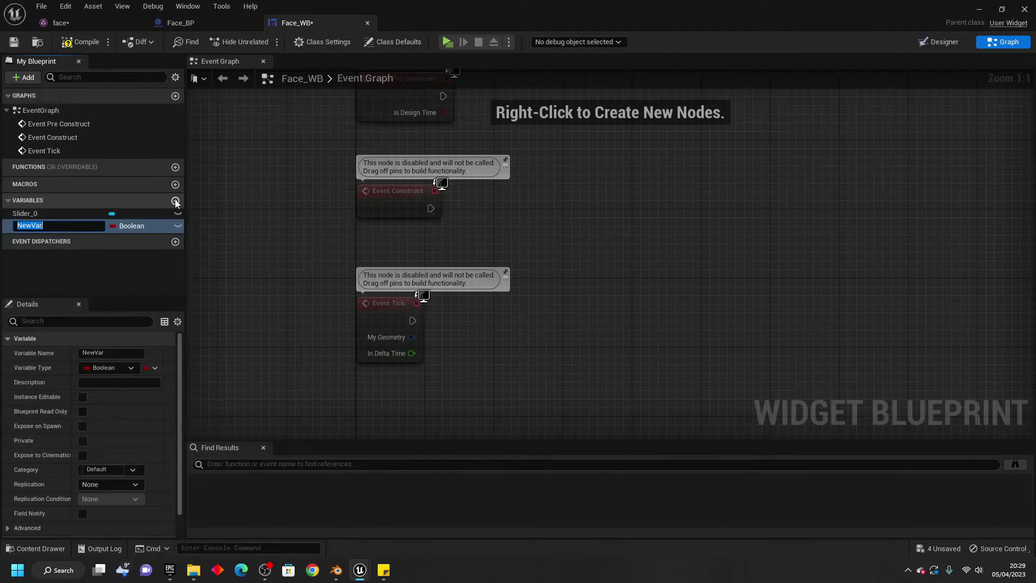
{"action": "type", "text": "faceref"}
{"action": "key", "text": "Return"}
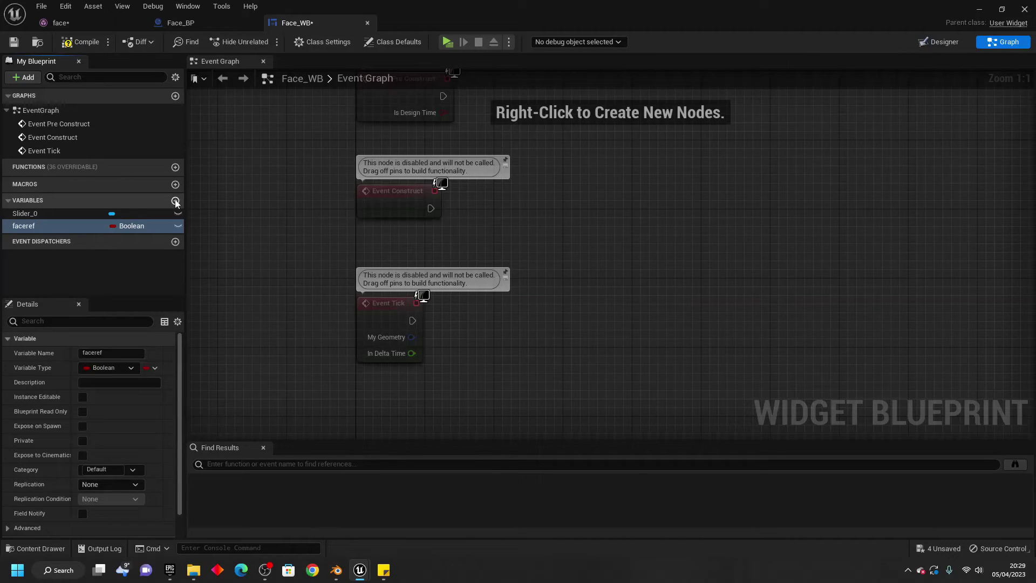
{"action": "left_click", "coordinate": [108, 367]}
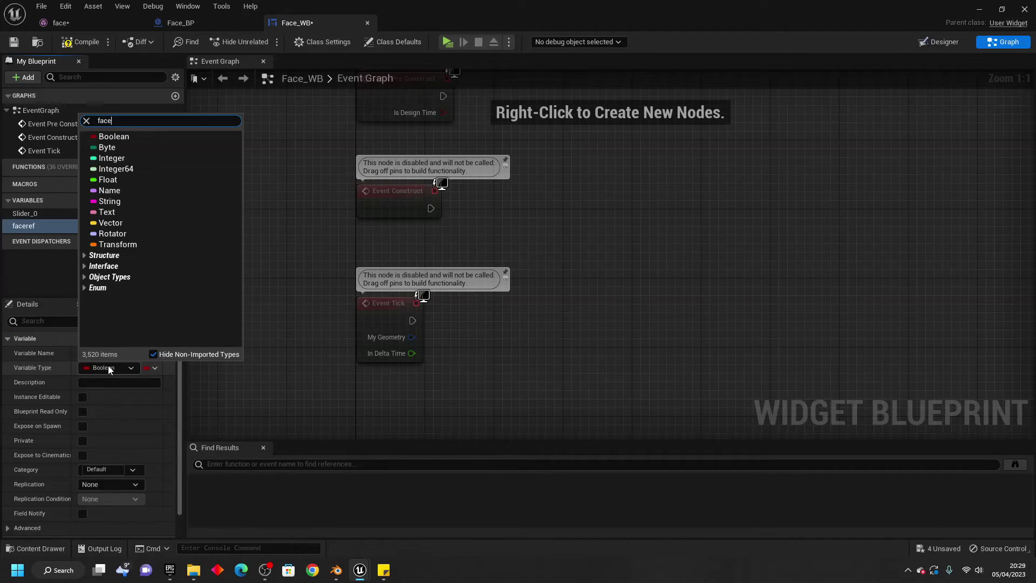
{"action": "type", "text": "face"}
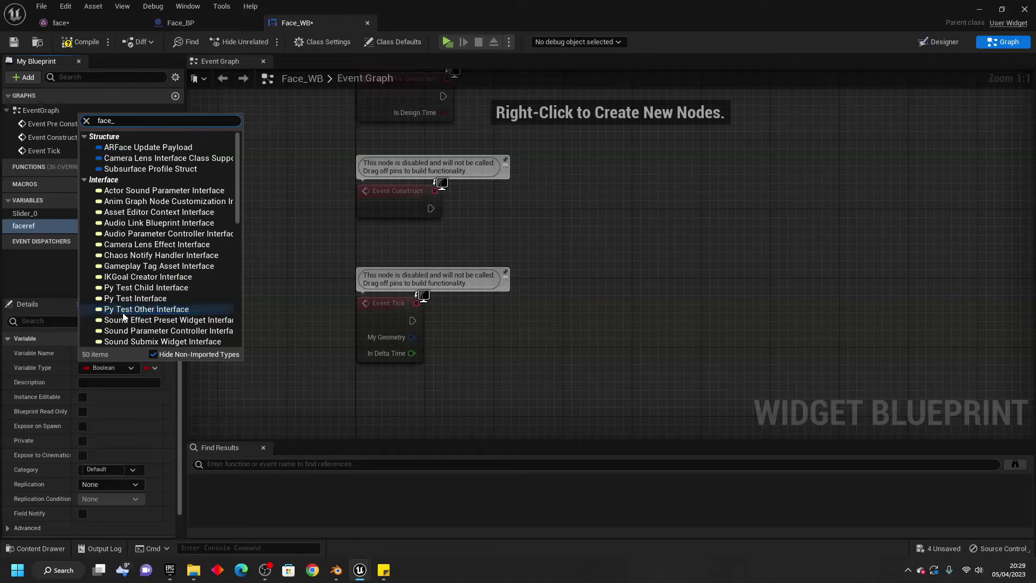
{"action": "type", "text": "_b"}
{"action": "mouse_move", "coordinate": [138, 168]}
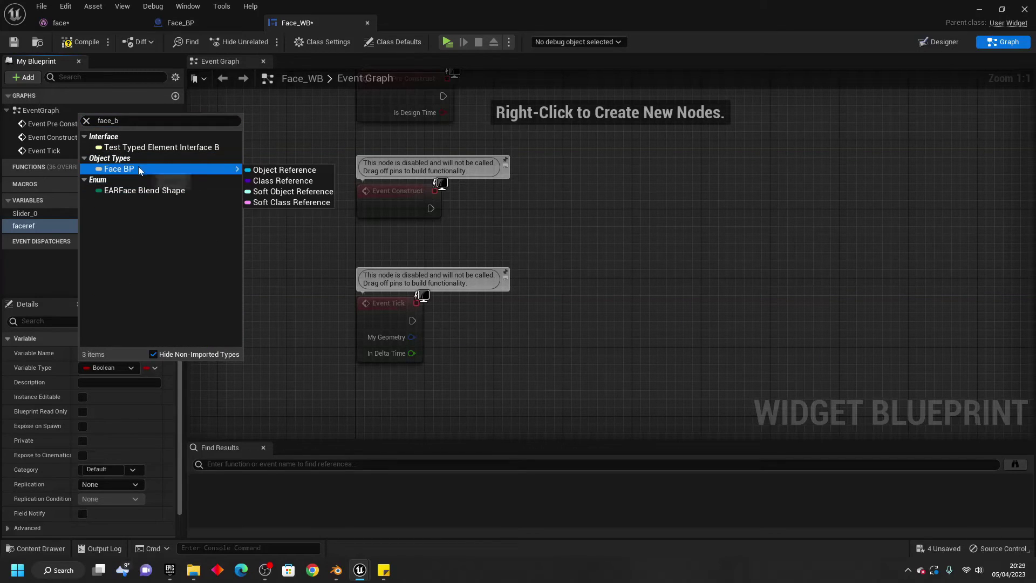
{"action": "left_click", "coordinate": [261, 170]}
{"action": "right_click_drag", "start_coordinate": [637, 310], "coordinate": [464, 292]}
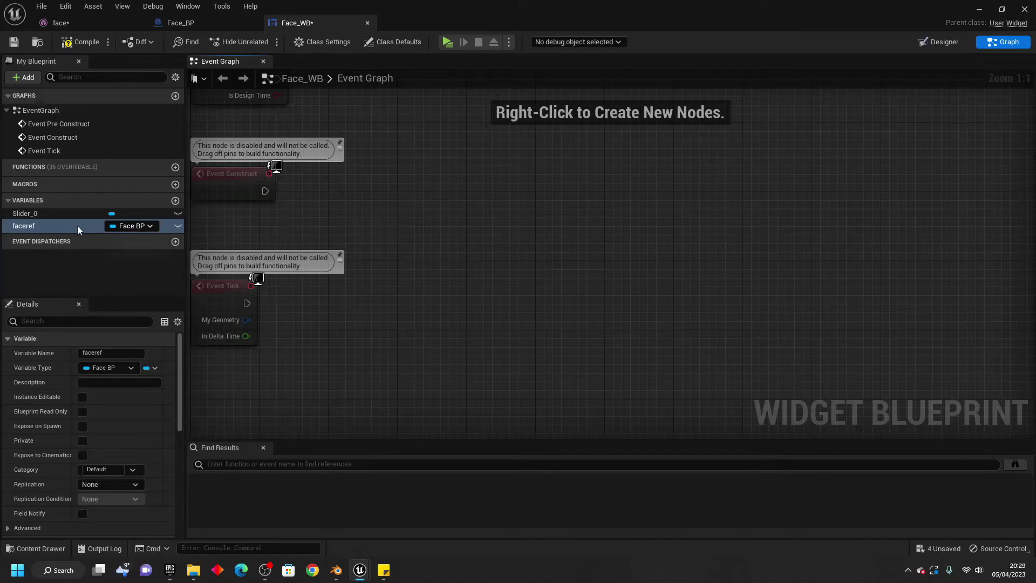
{"action": "left_click", "coordinate": [63, 215]}
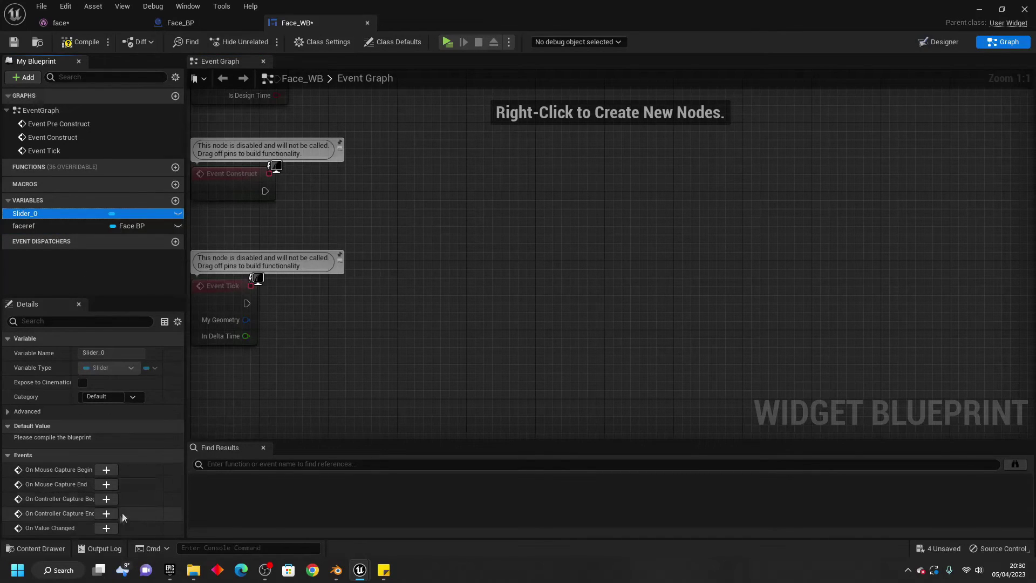
- Make Slider_0's On Value Changed call Editsmile on faceref, passing the slider's Value
{"action": "left_click", "coordinate": [109, 528]}
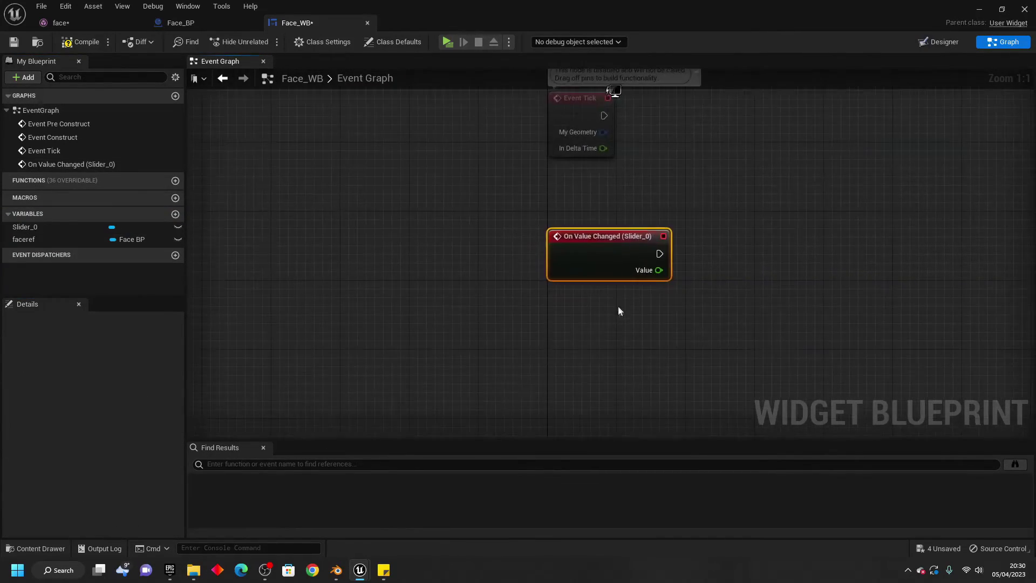
{"action": "right_click_drag", "start_coordinate": [654, 275], "coordinate": [468, 275]}
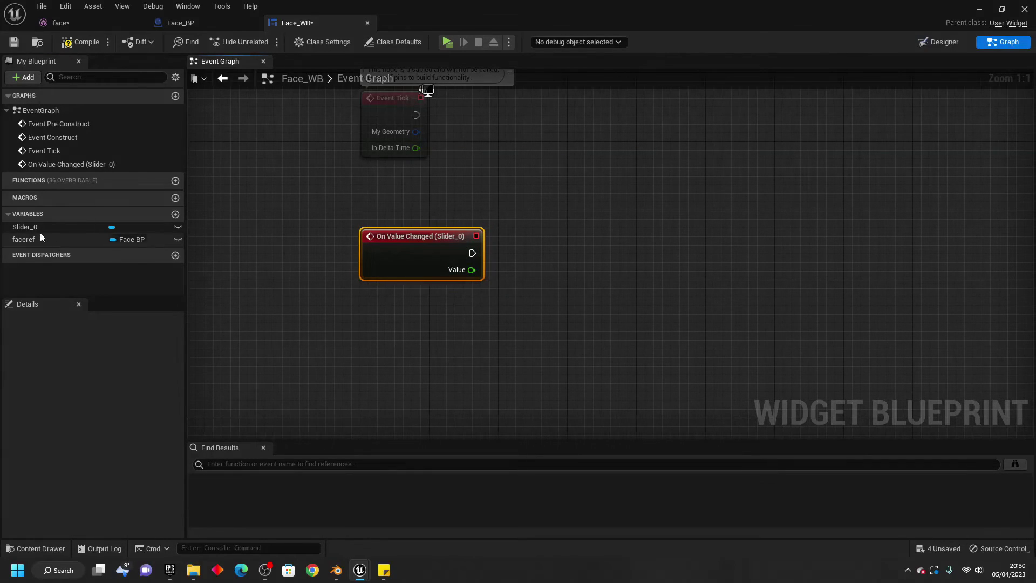
{"action": "left_click_drag", "start_coordinate": [39, 241], "coordinate": [389, 316]}
{"action": "left_click", "coordinate": [426, 335]}
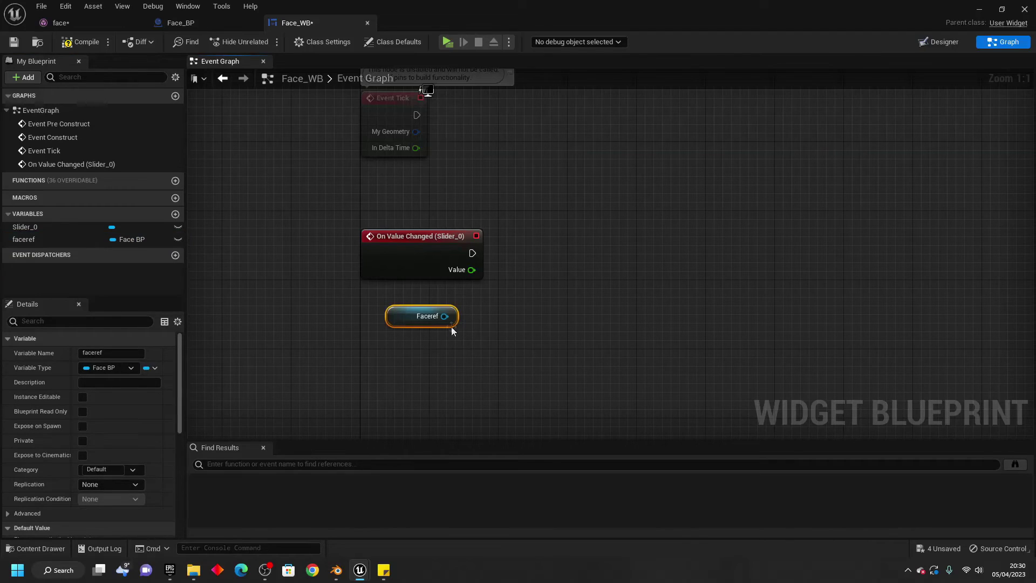
{"action": "left_click_drag", "start_coordinate": [446, 319], "coordinate": [539, 278]}
{"action": "type", "text": "edits"}
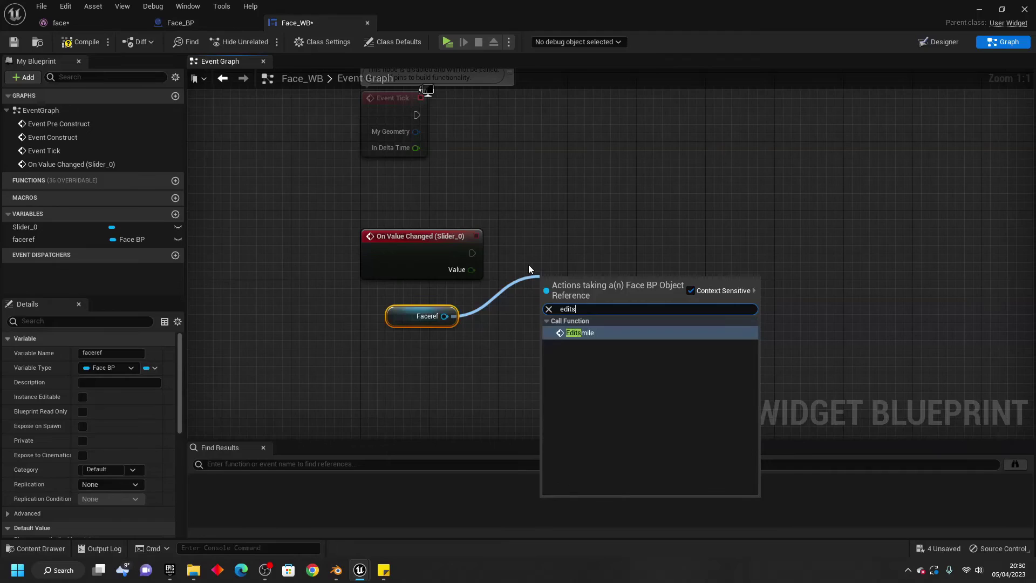
{"action": "key", "text": "Return"}
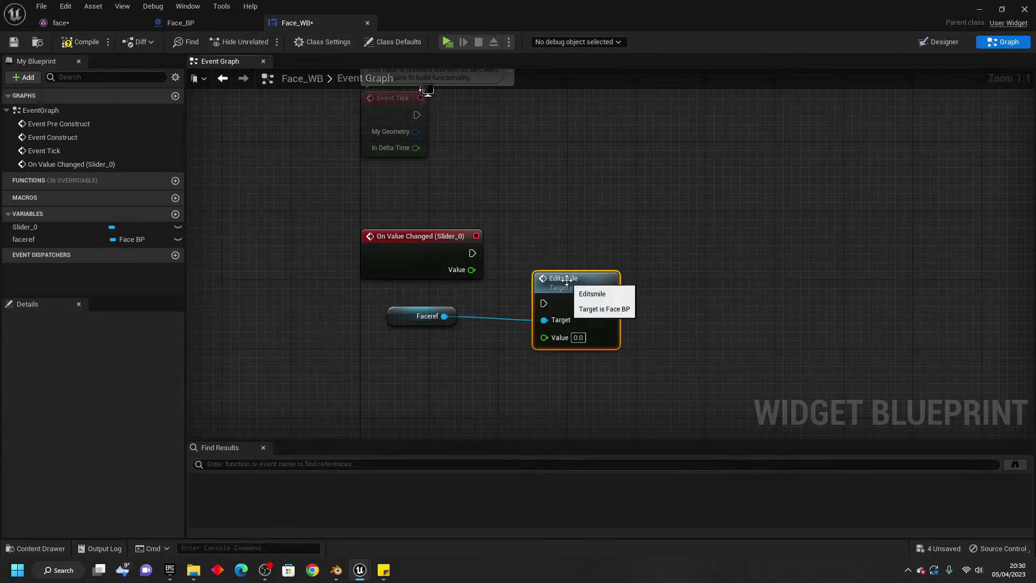
{"action": "left_click_drag", "start_coordinate": [564, 278], "coordinate": [616, 226]}
{"action": "left_click_drag", "start_coordinate": [483, 269], "coordinate": [598, 285]}
{"action": "left_click_drag", "start_coordinate": [470, 252], "coordinate": [597, 251]}
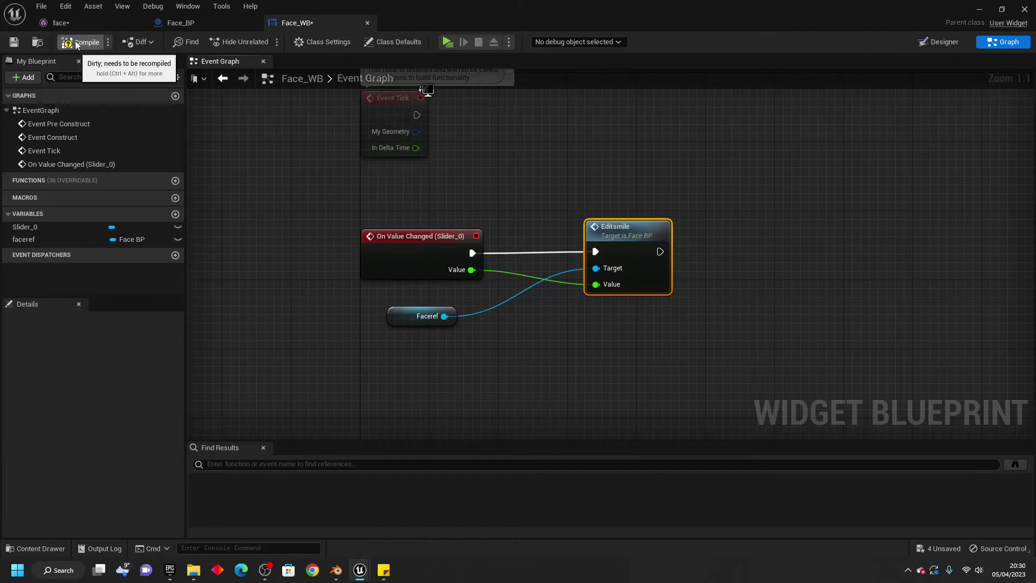
{"action": "left_click", "coordinate": [939, 41]}
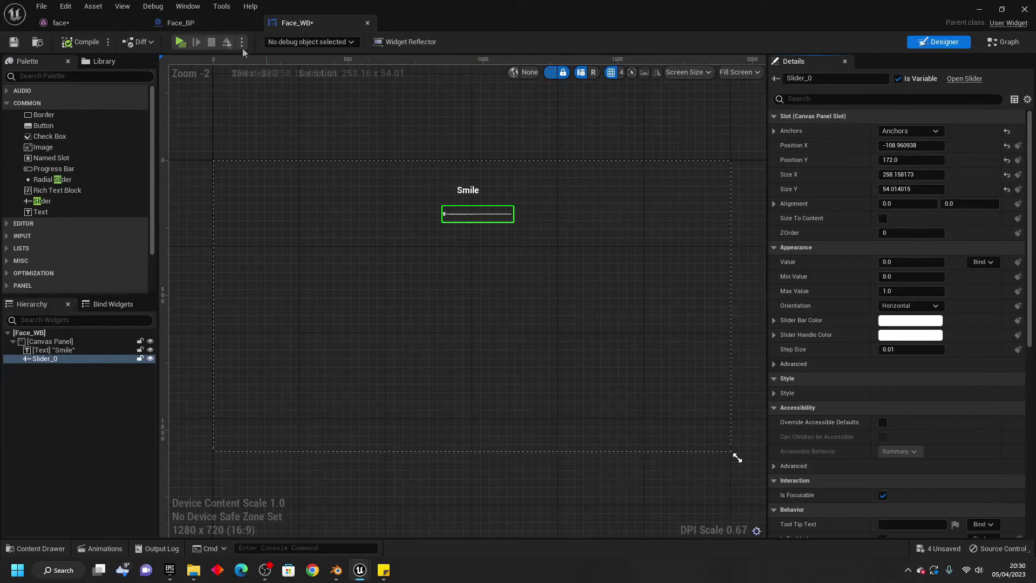
- In Face_BP, add a Create Widget node of class Face_WB after Event BeginPlay
{"action": "left_click", "coordinate": [203, 27]}
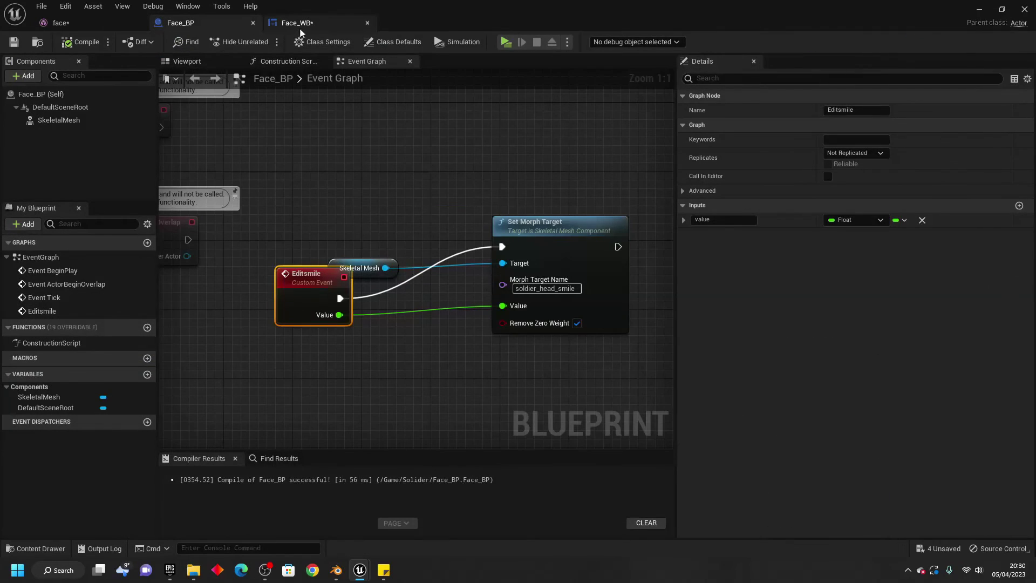
{"action": "scroll", "coordinate": [389, 161], "scroll_direction": "down", "scroll_amount": 3}
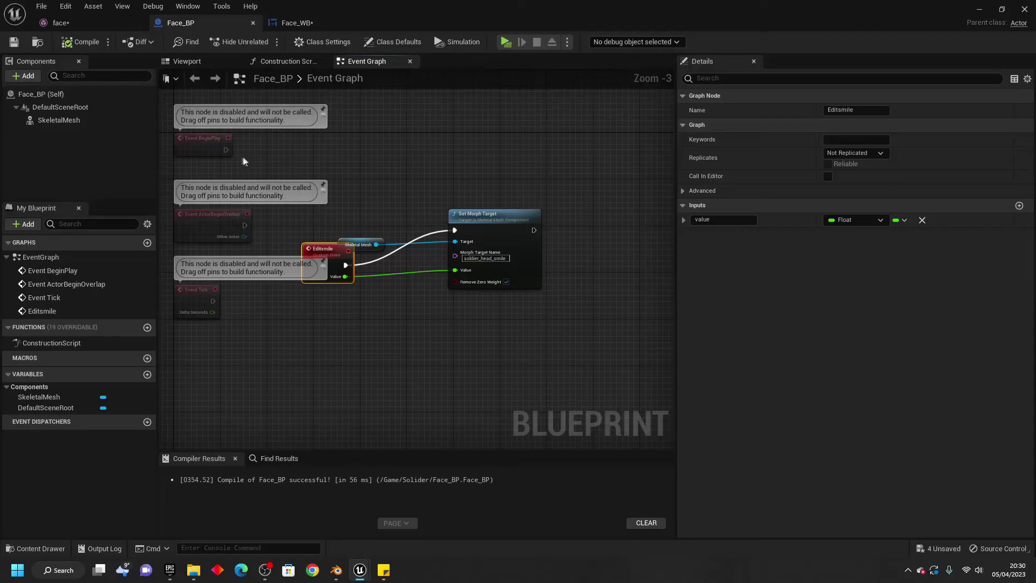
{"action": "left_click_drag", "start_coordinate": [213, 143], "coordinate": [498, 127]}
{"action": "type", "text": "create widget"}
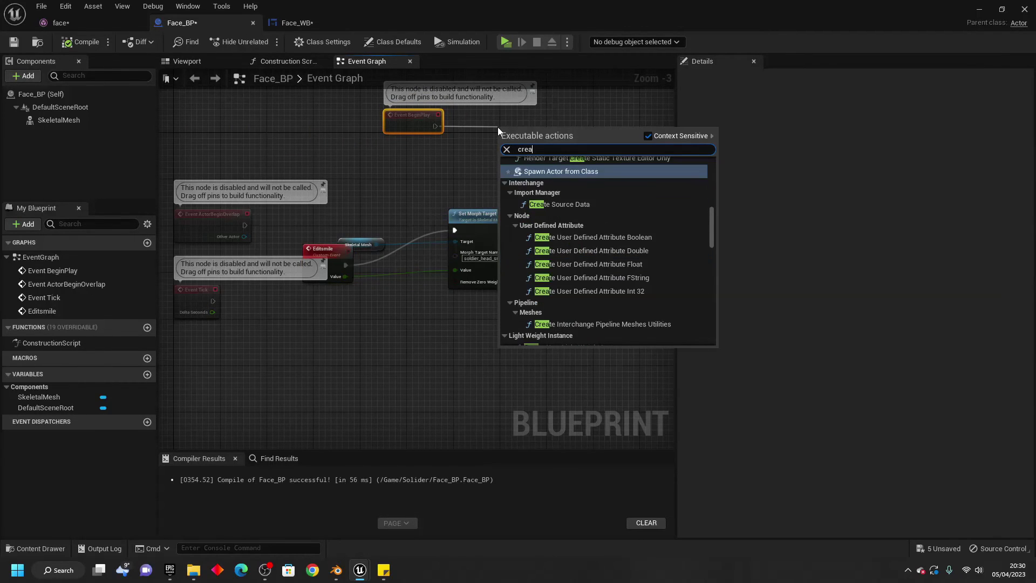
{"action": "key", "text": "Return"}
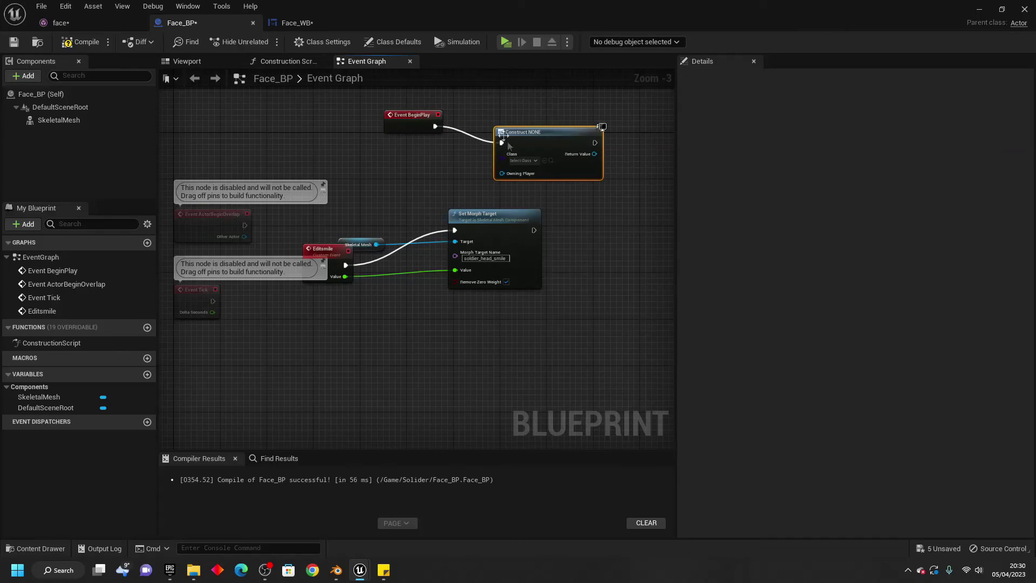
{"action": "left_click", "coordinate": [522, 161]}
{"action": "type", "text": "face"}
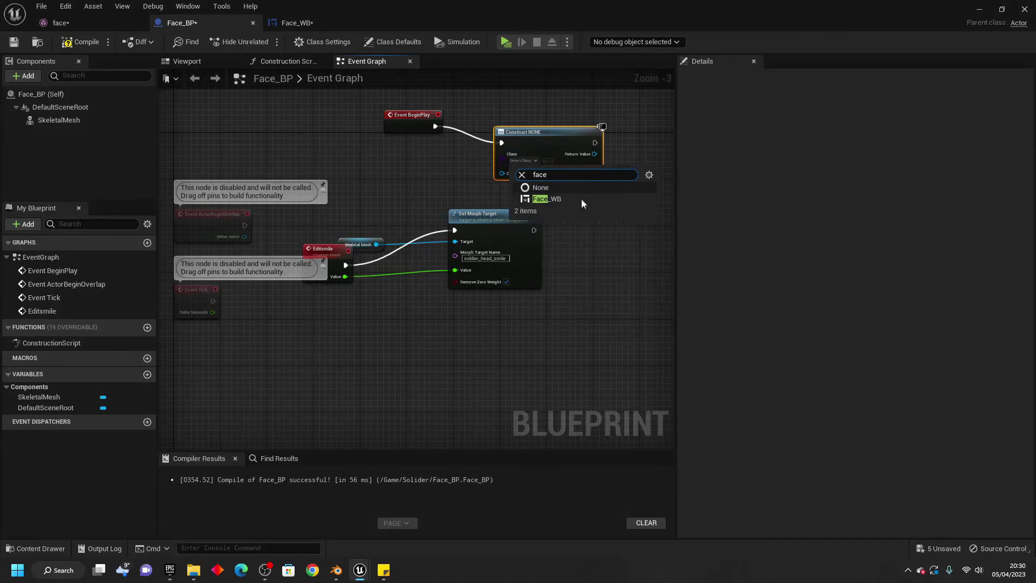
{"action": "left_click", "coordinate": [565, 199]}
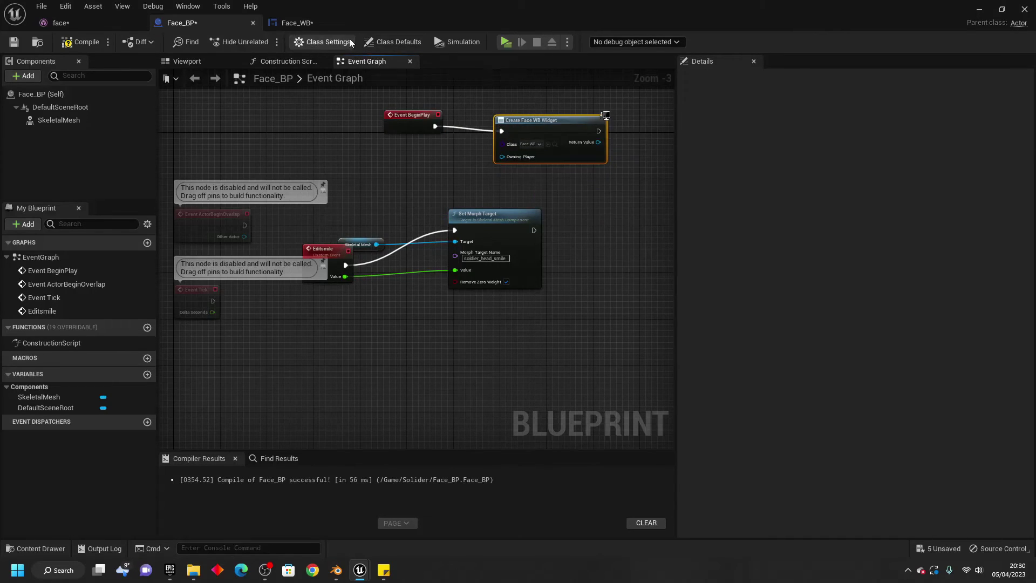
- Set Face_WB's faceref to Instance Editable and Expose on Spawn, then compile
{"action": "left_click", "coordinate": [310, 23]}
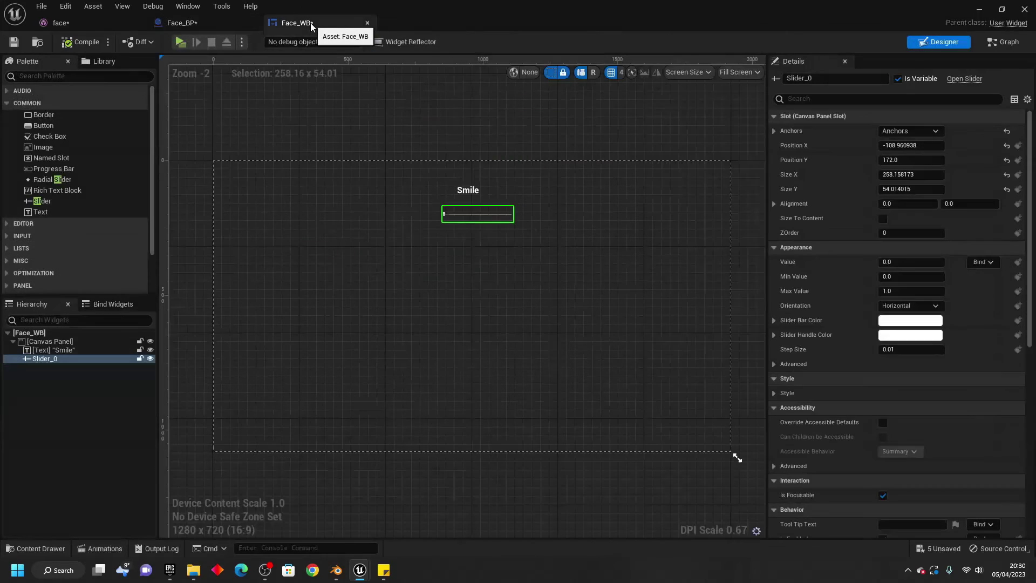
{"action": "left_click", "coordinate": [1003, 42]}
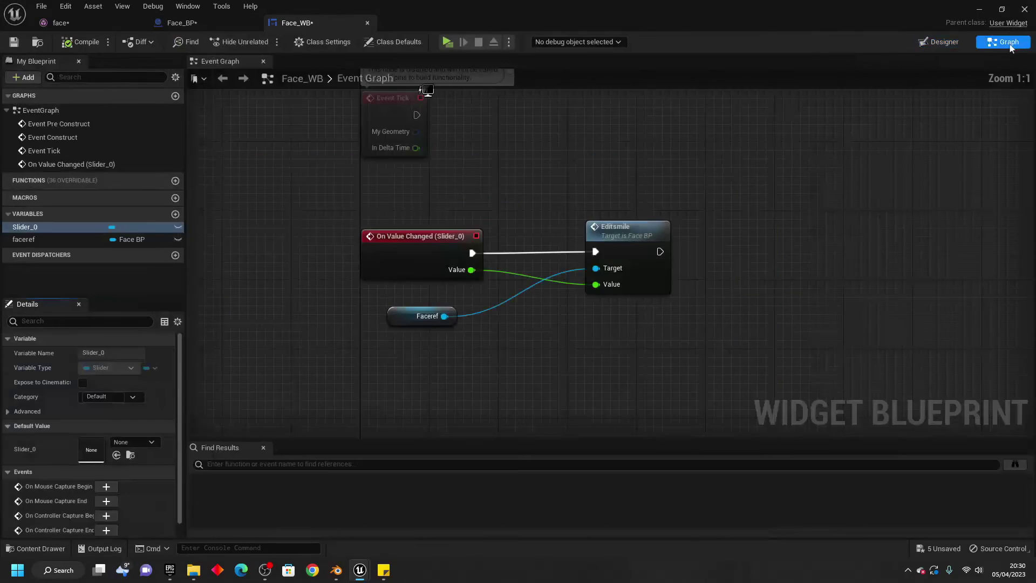
{"action": "left_click", "coordinate": [53, 241]}
{"action": "left_click", "coordinate": [82, 397]}
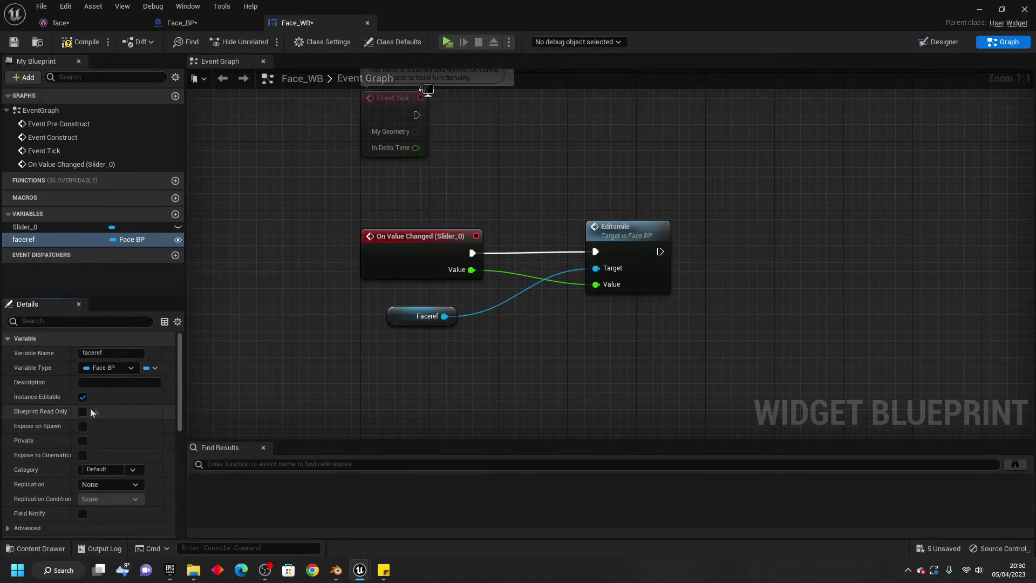
{"action": "left_click", "coordinate": [82, 426]}
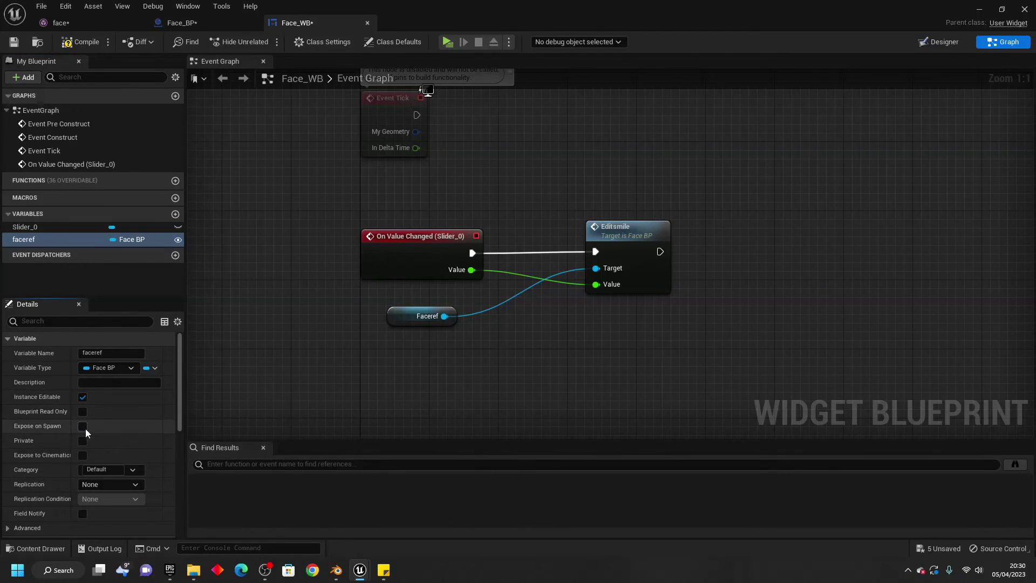
{"action": "left_click", "coordinate": [81, 42]}
- Refresh the Create Face WB Widget node and feed a self reference into its Faceref
{"action": "left_click", "coordinate": [195, 22]}
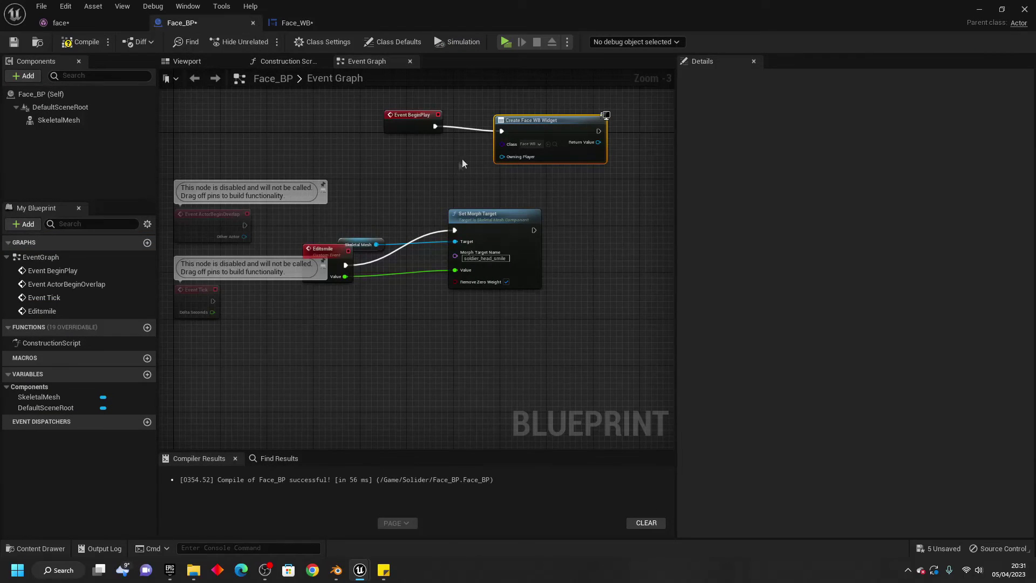
{"action": "scroll", "coordinate": [553, 129], "scroll_direction": "up", "scroll_amount": 3}
{"action": "right_click", "coordinate": [551, 128]}
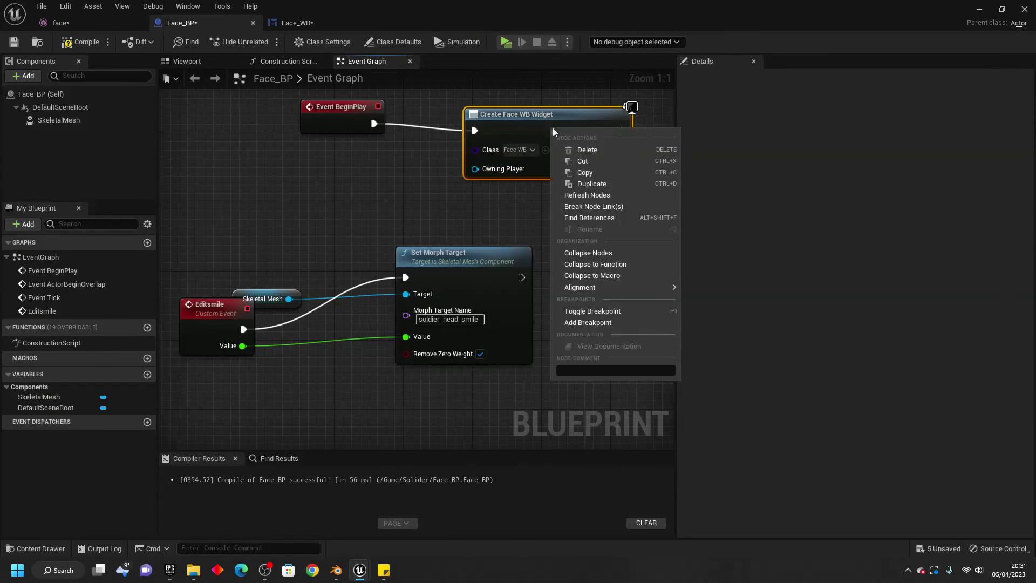
{"action": "left_click", "coordinate": [615, 195]}
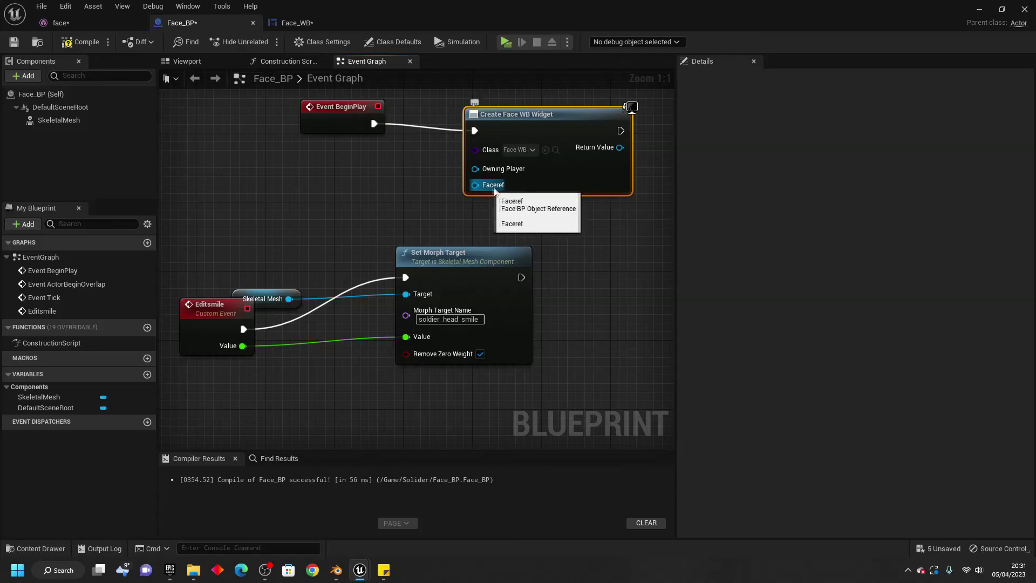
{"action": "left_click_drag", "start_coordinate": [492, 187], "coordinate": [341, 188]}
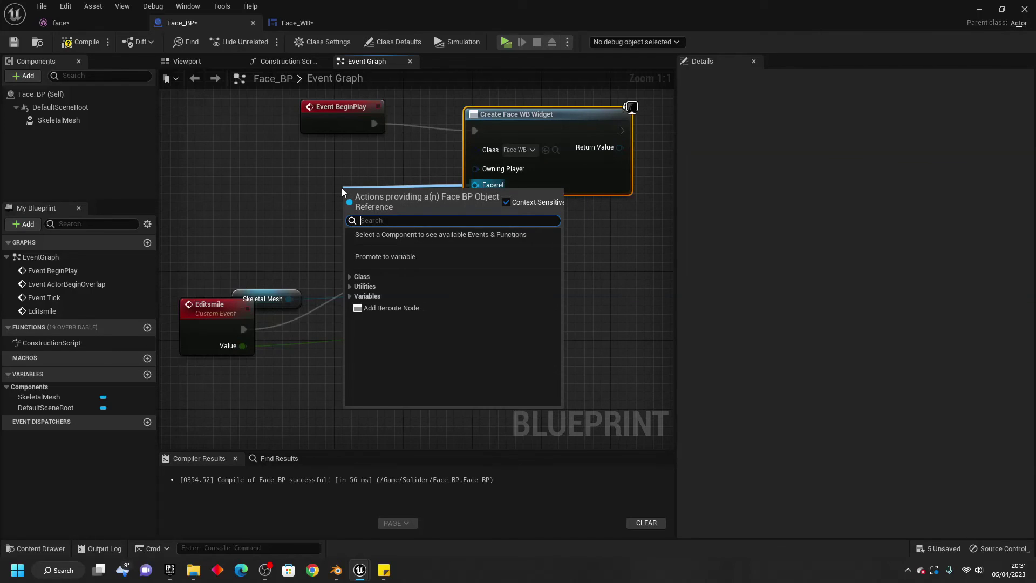
{"action": "type", "text": "self"}
{"action": "key", "text": "Return"}
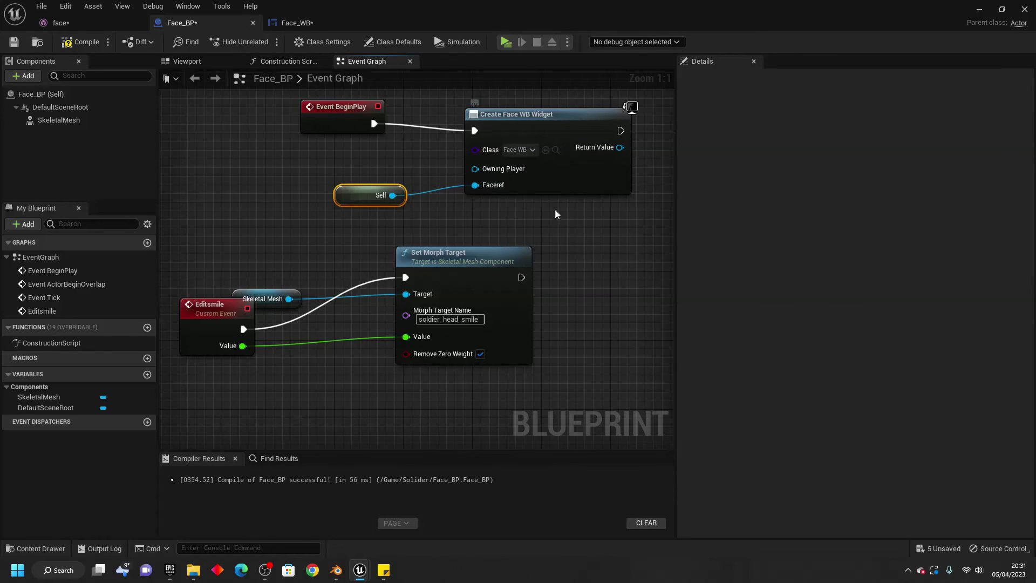
- Add the widget's Return Value to the viewport and compile Face_BP
{"action": "right_click_drag", "start_coordinate": [548, 214], "coordinate": [408, 245]}
{"action": "left_click_drag", "start_coordinate": [400, 174], "coordinate": [515, 174]}
{"action": "type", "text": "add to"}
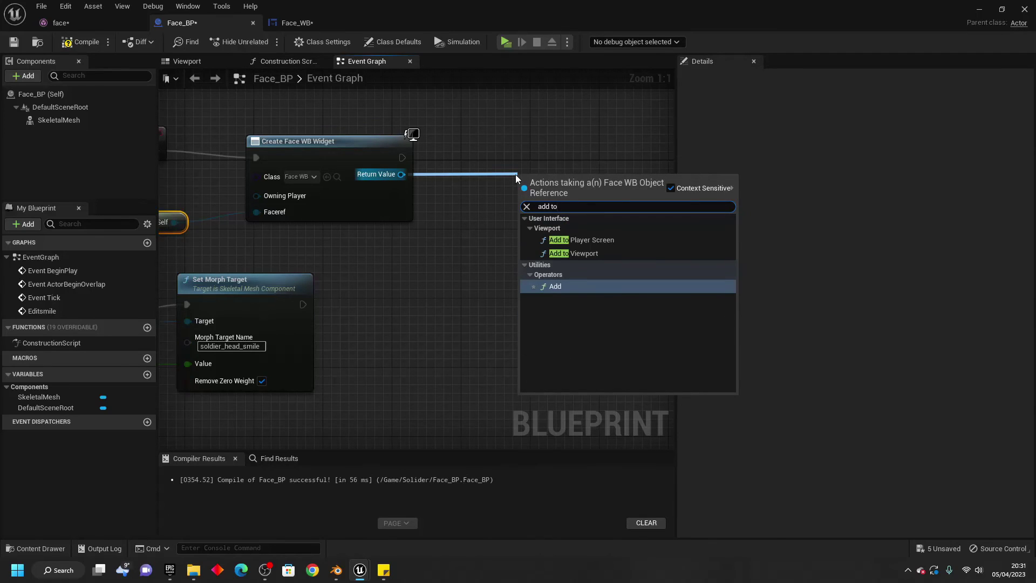
{"action": "key", "text": "Down"}
{"action": "key", "text": "Return"}
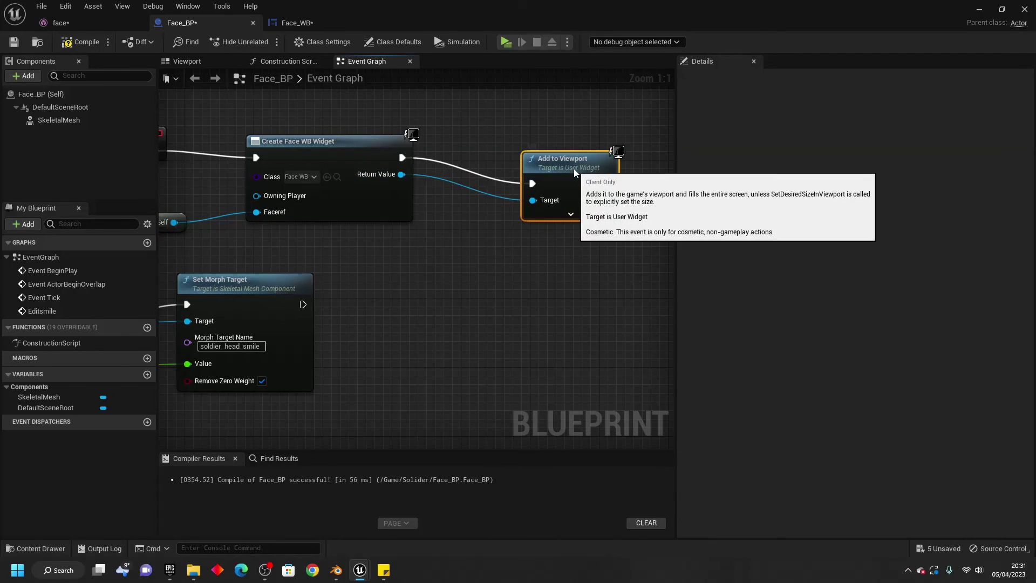
{"action": "scroll", "coordinate": [517, 179], "scroll_direction": "down", "scroll_amount": 3}
{"action": "right_click_drag", "start_coordinate": [429, 180], "coordinate": [572, 174]}
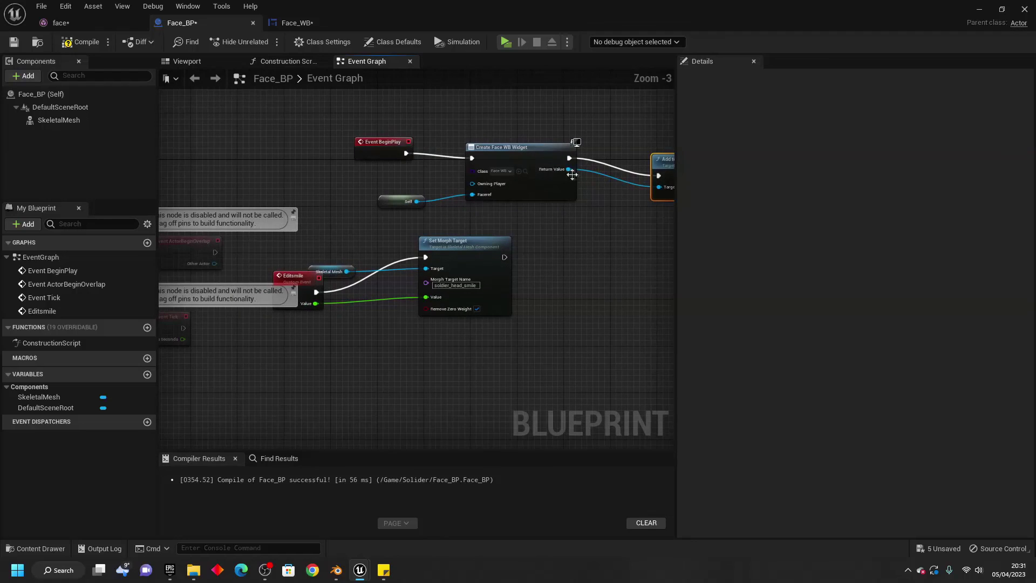
{"action": "left_click", "coordinate": [81, 41]}
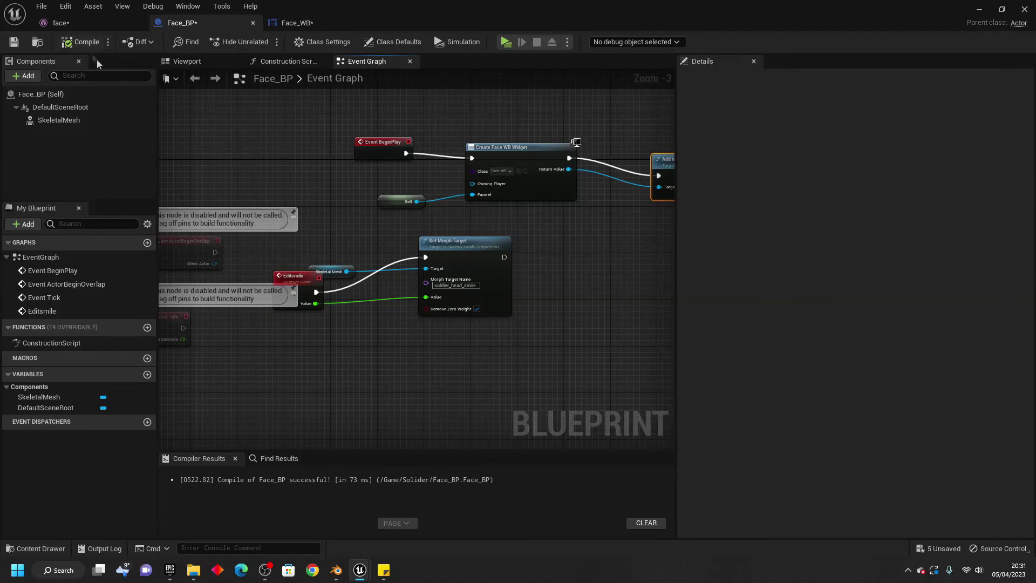
- Back in ThirdPersonMap, select Face_BP and fly the camera close to the soldier head
{"action": "left_click", "coordinate": [980, 11]}
{"action": "left_click_drag", "start_coordinate": [204, 399], "coordinate": [368, 161]}
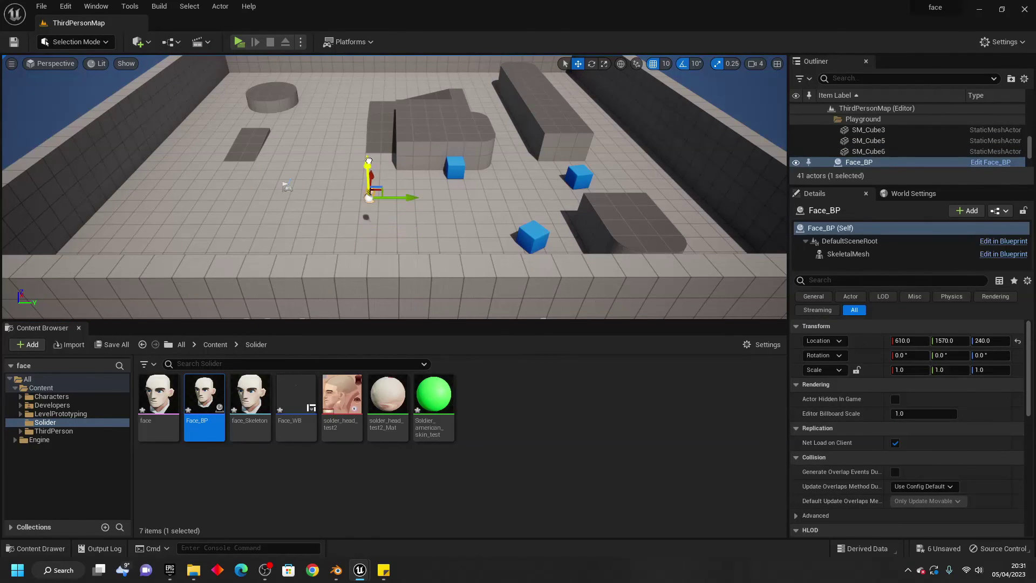
{"action": "right_click_drag", "start_coordinate": [366, 161], "coordinate": [366, 161]}
- Frame the soldier head in the viewport and start simulating the level
{"action": "key", "text": "f"}
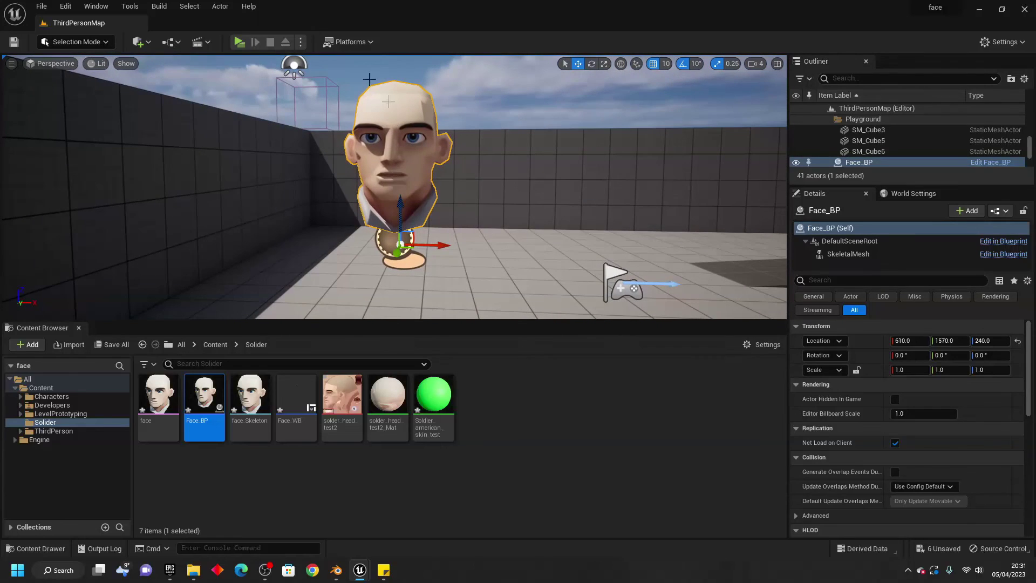
{"action": "left_click", "coordinate": [302, 41]}
{"action": "left_click", "coordinate": [345, 133]}
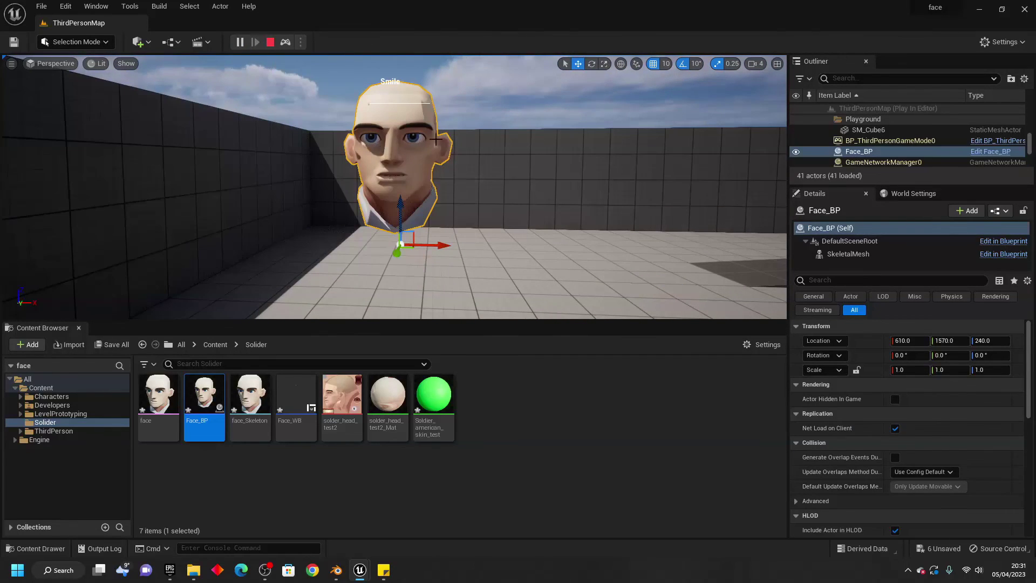
- Raise the Smile slider so the head grins, then lower it back to zero
{"action": "right_click_drag", "start_coordinate": [404, 73], "coordinate": [404, 73]}
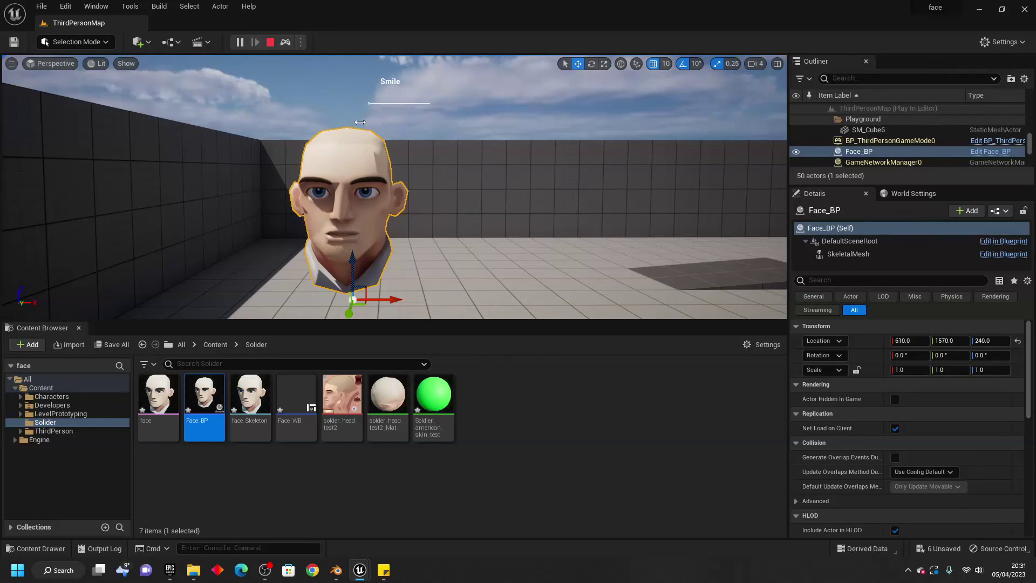
{"action": "left_click_drag", "start_coordinate": [366, 122], "coordinate": [397, 125]}
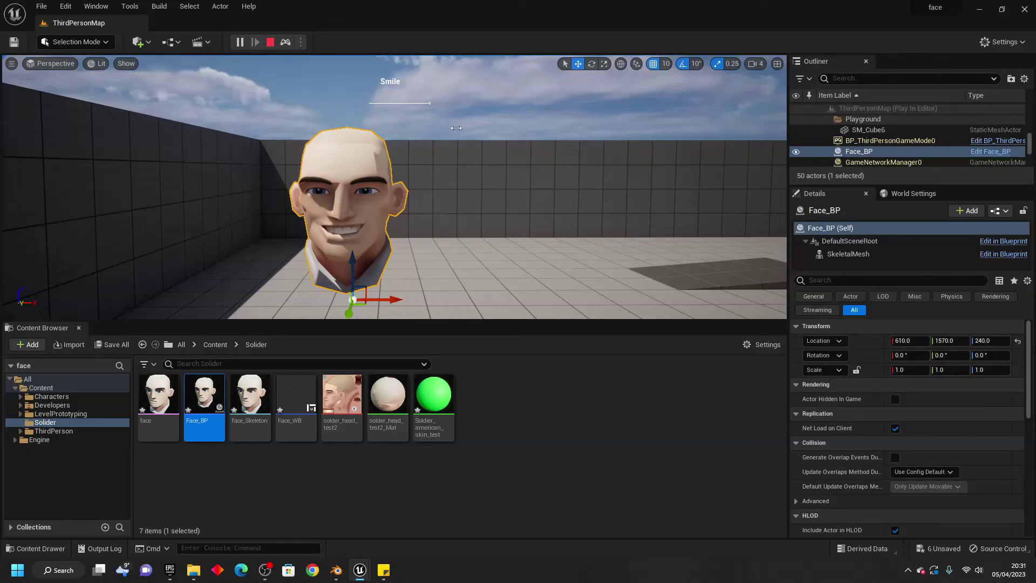
{"action": "left_click_drag", "start_coordinate": [456, 128], "coordinate": [440, 141]}
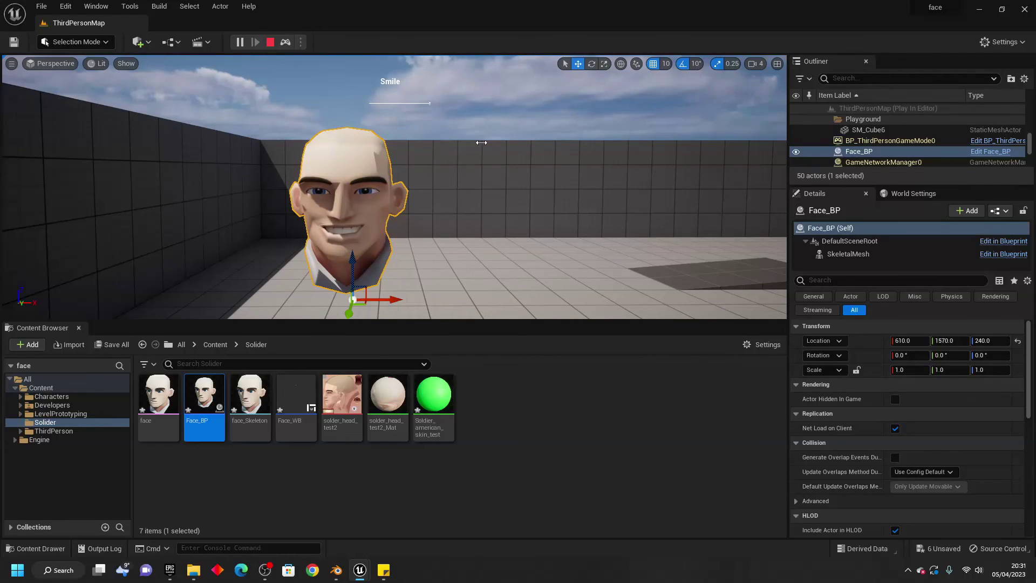